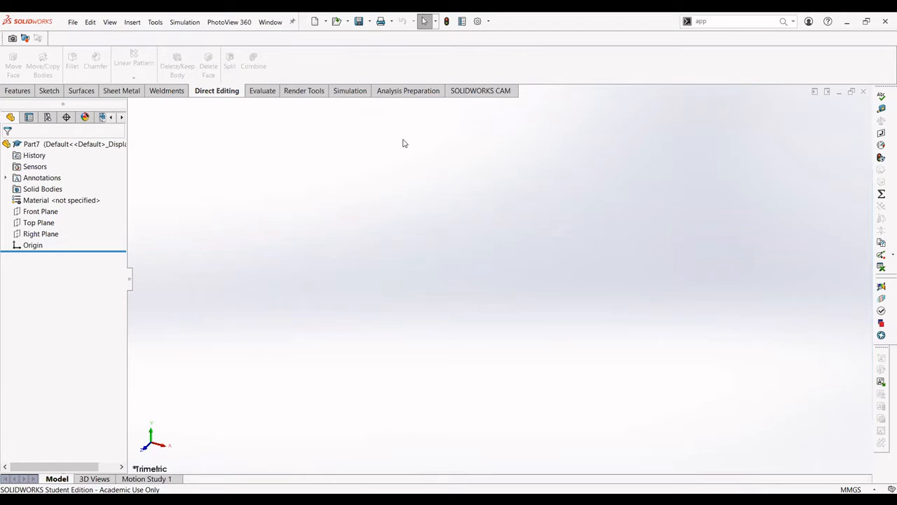
Show the View (Heads-Up) toolbar and apply the Plain White scene to the part.
right_click(534, 63)
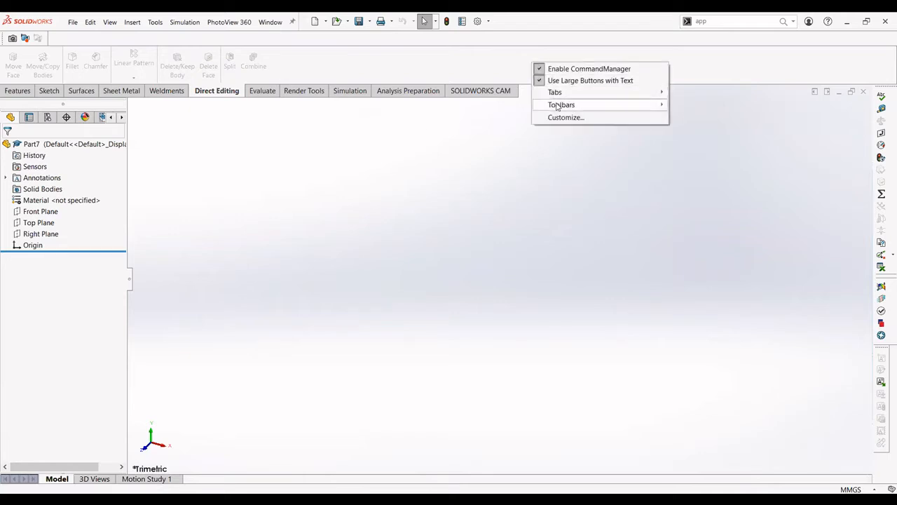
mouse_move(548, 105)
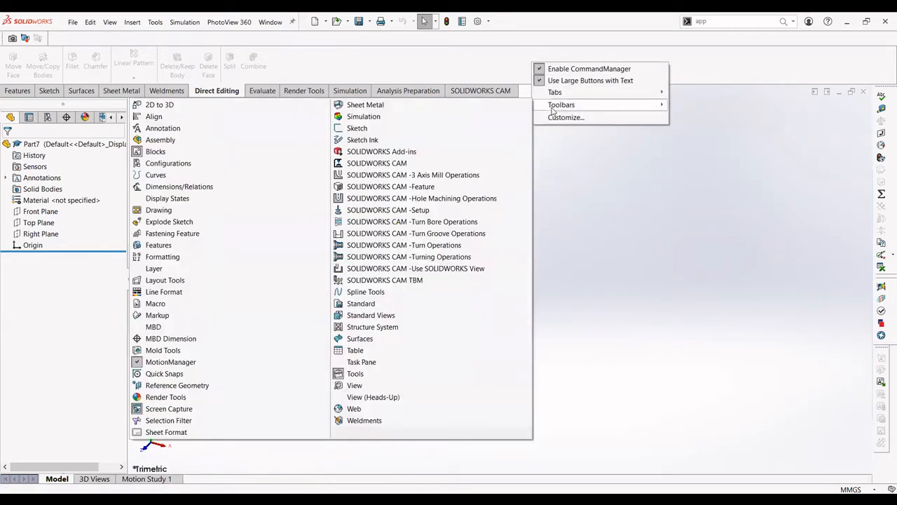
click(373, 397)
click(559, 272)
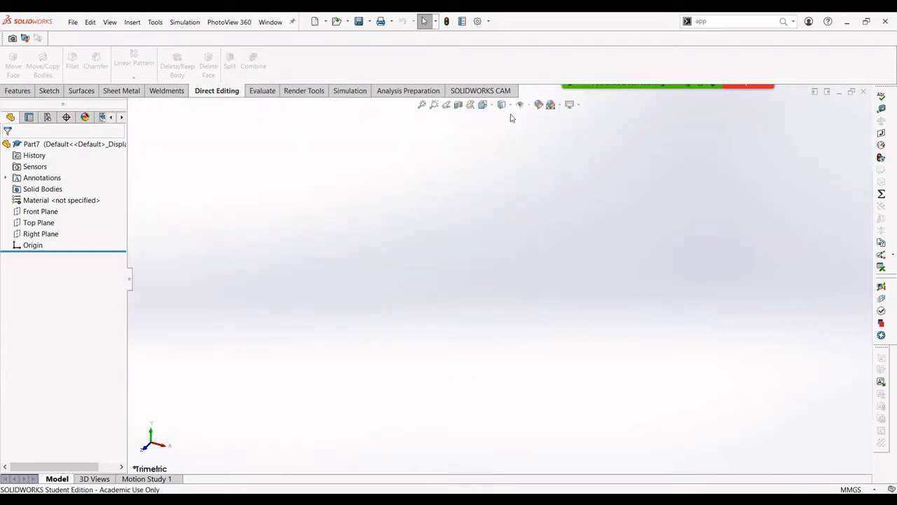
click(558, 106)
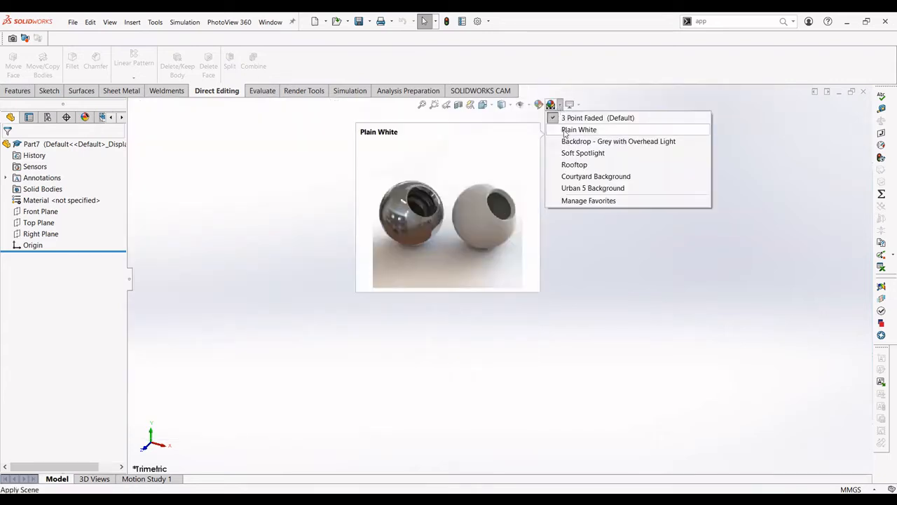
click(564, 129)
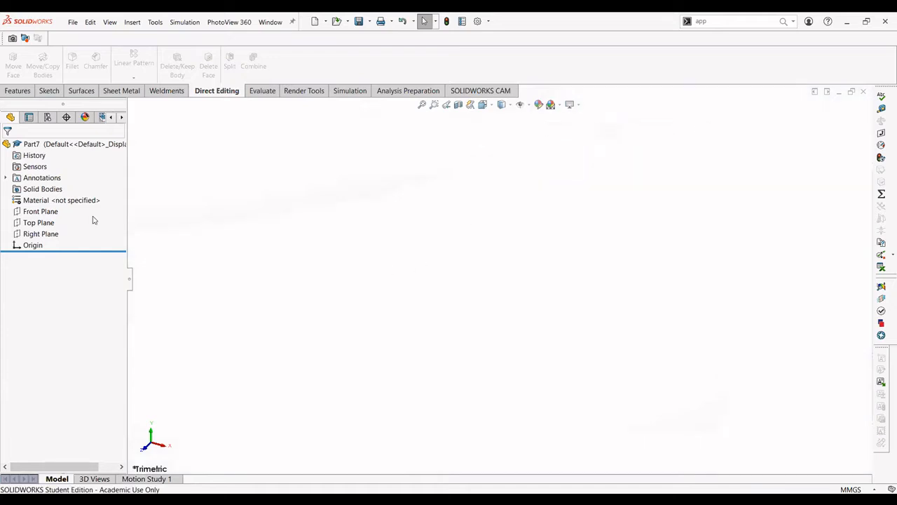
Sketch a three-sided inscribed-circle polygon on the Top Plane, centred on the origin with a vertex straight up and sides about 109 mm long.
click(40, 222)
click(45, 209)
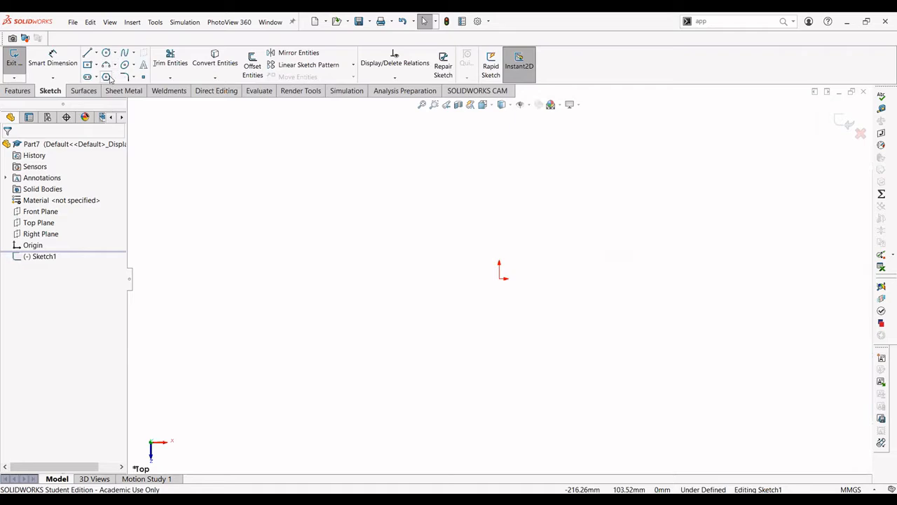
click(108, 78)
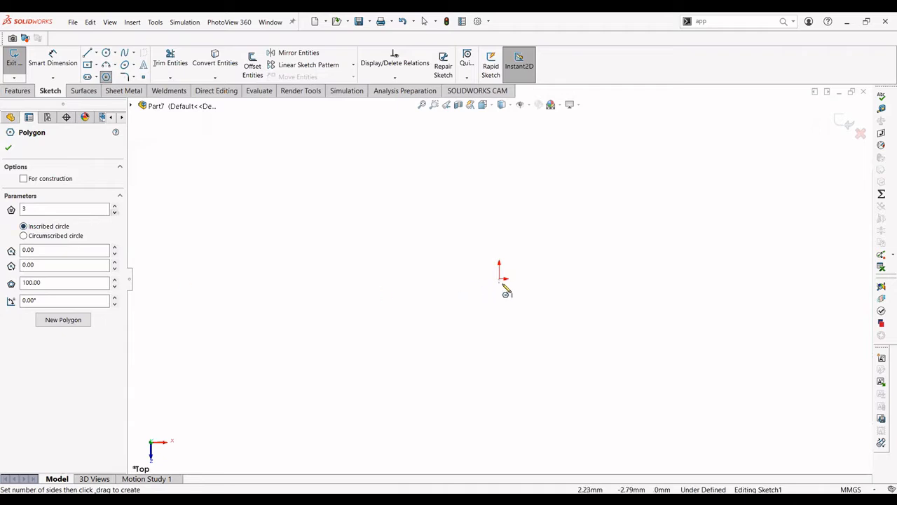
drag(500, 280, 502, 184)
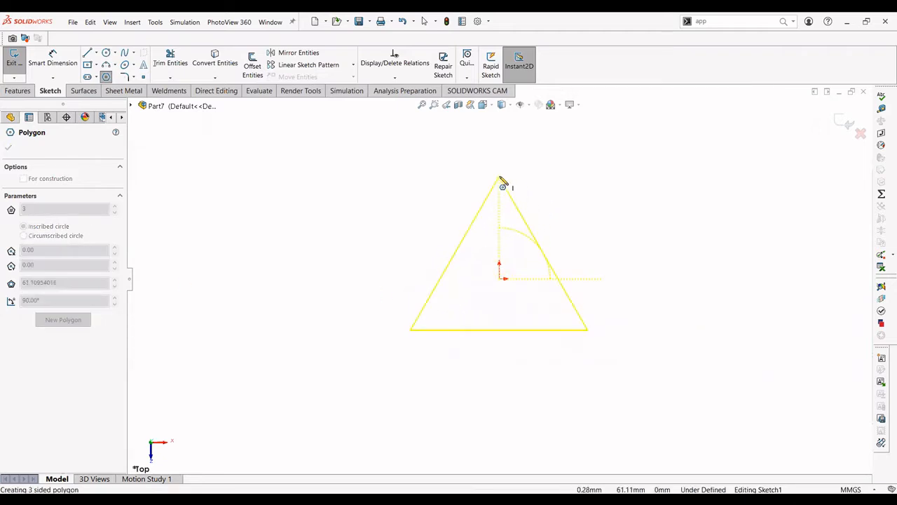
drag(502, 184, 502, 178)
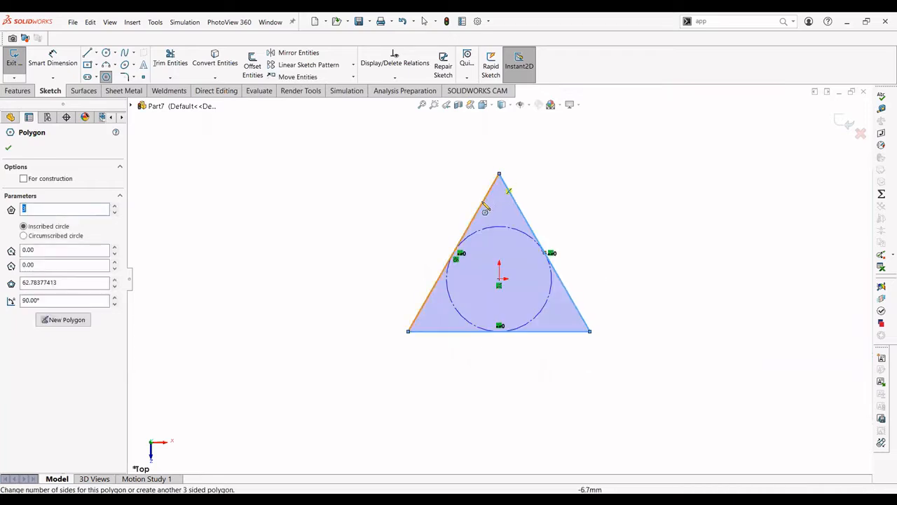
key(Escape)
Dimension the triangle's sloping side to 65 mm.
click(65, 68)
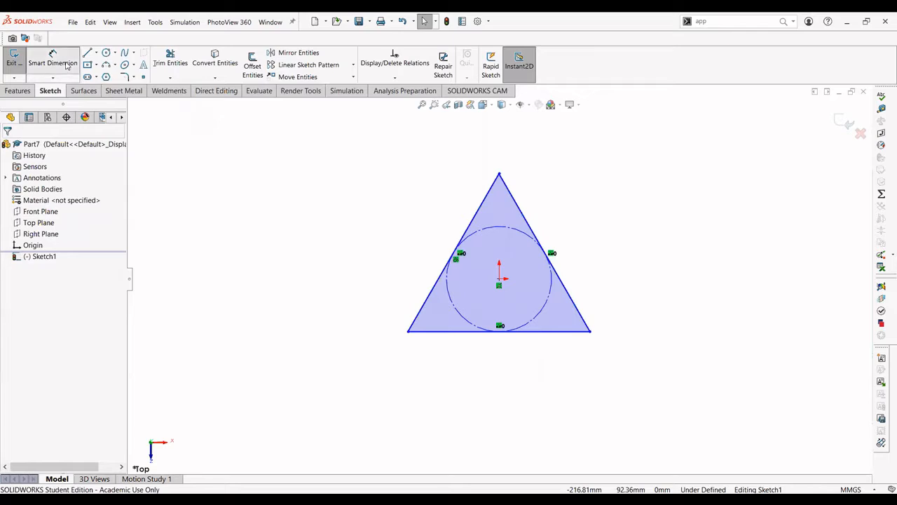
click(600, 200)
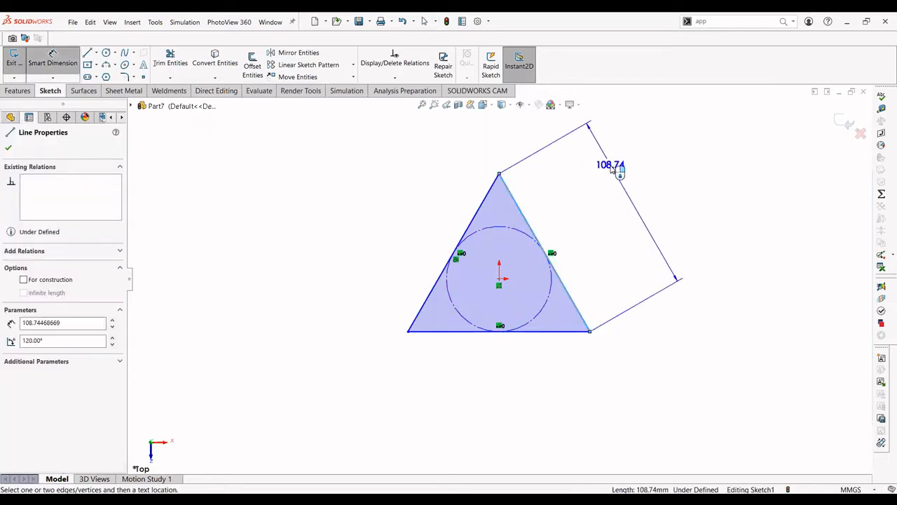
click(601, 171)
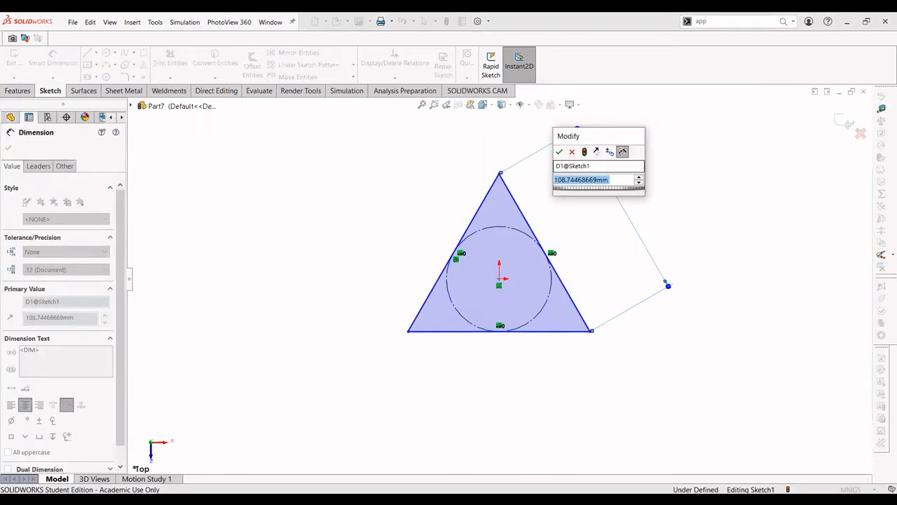
text(65)
key(Return)
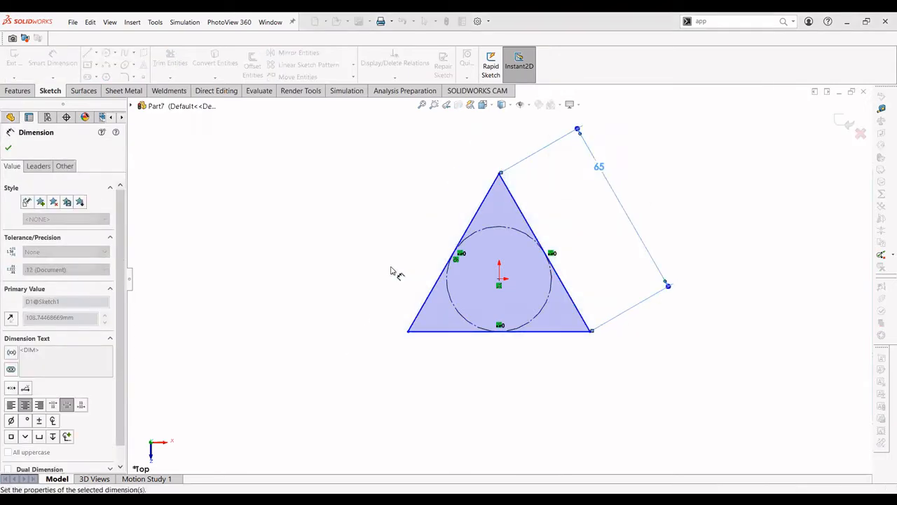
click(381, 273)
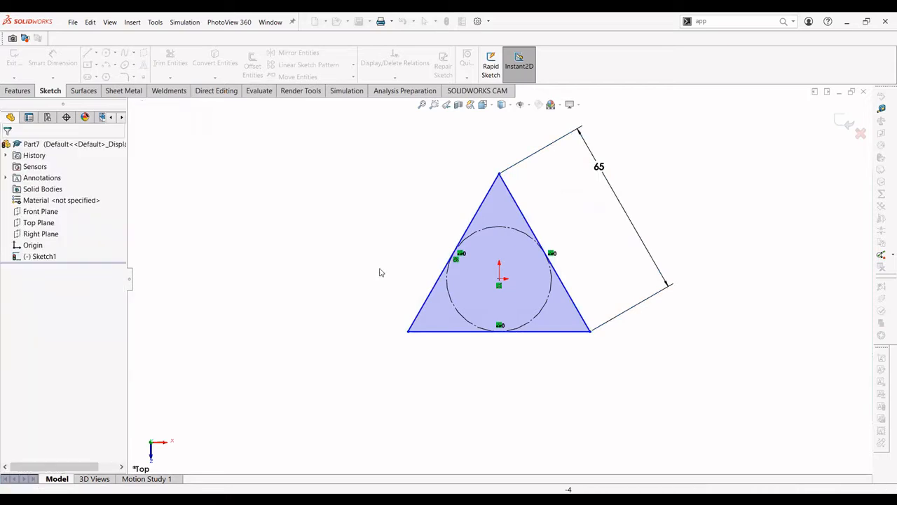
Add a horizontal relation to the triangle's base line.
click(452, 331)
click(548, 303)
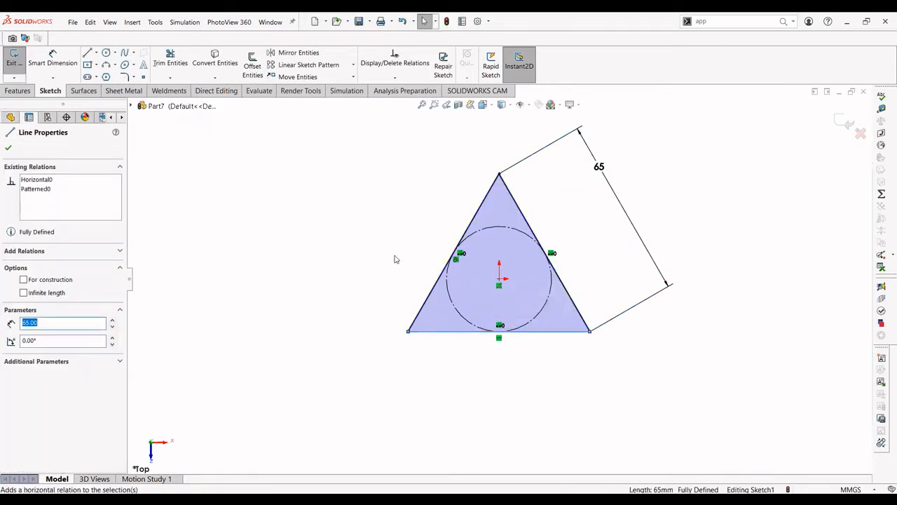
click(395, 258)
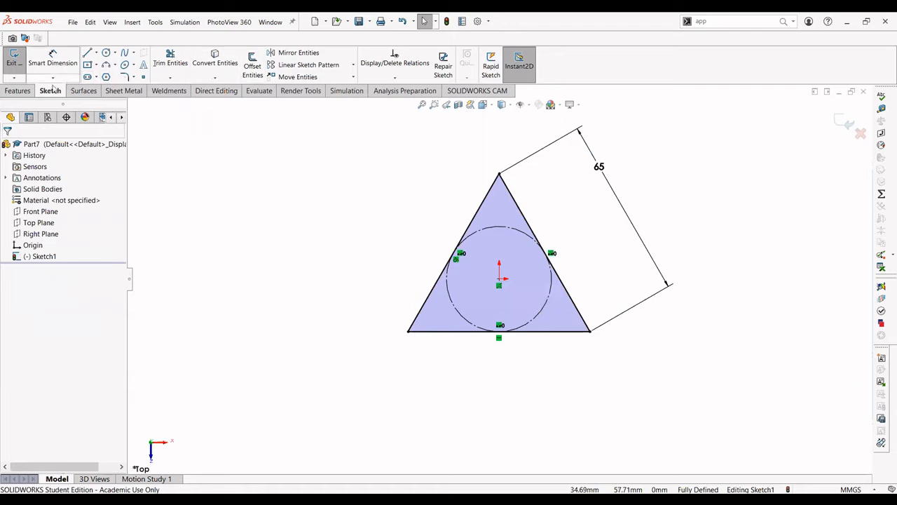
Extrude the triangle as a boss with the Mid Plane end condition and a depth of 450 mm.
click(17, 91)
click(19, 65)
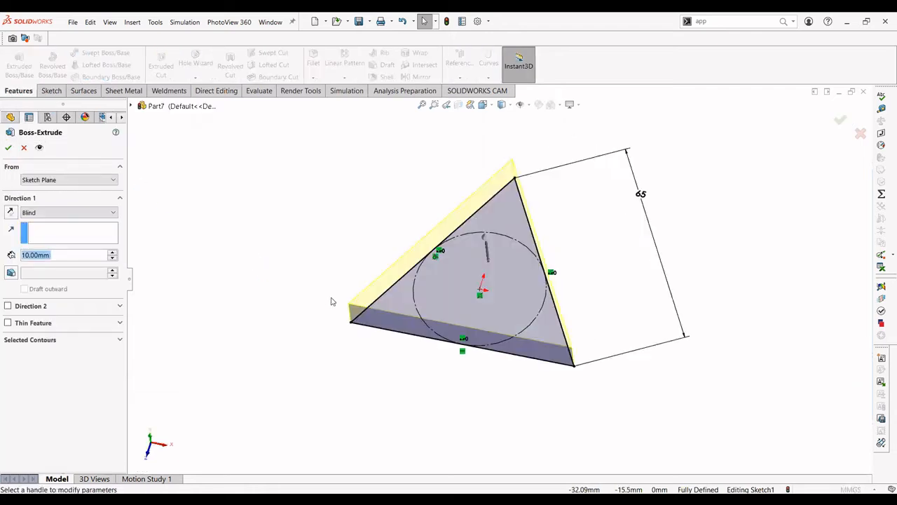
click(77, 211)
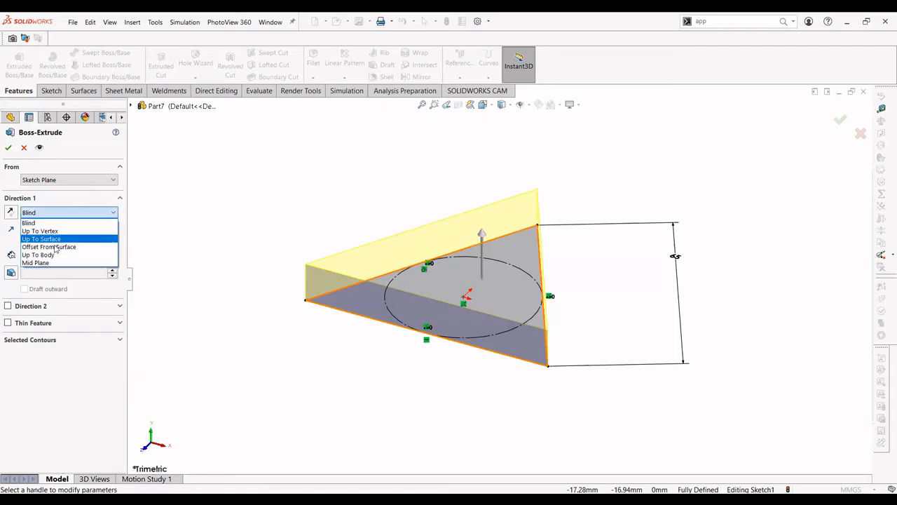
click(60, 263)
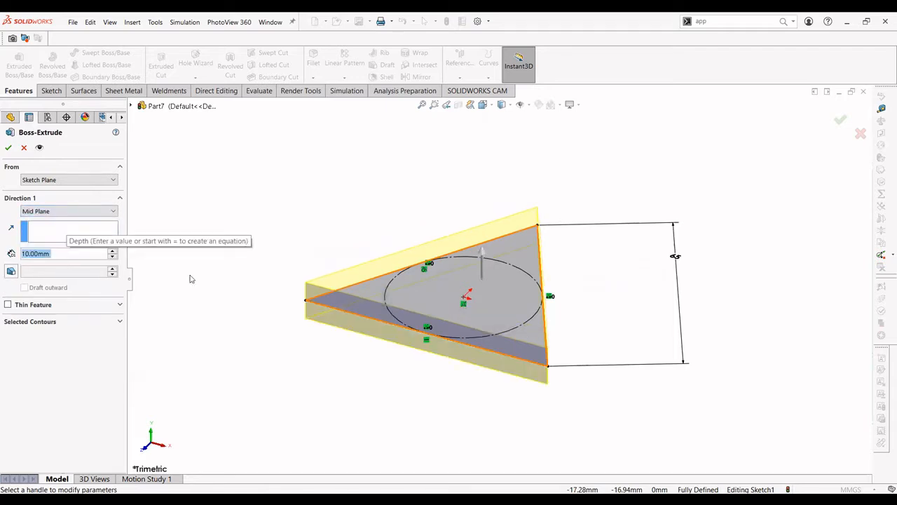
text(450)
key(Return)
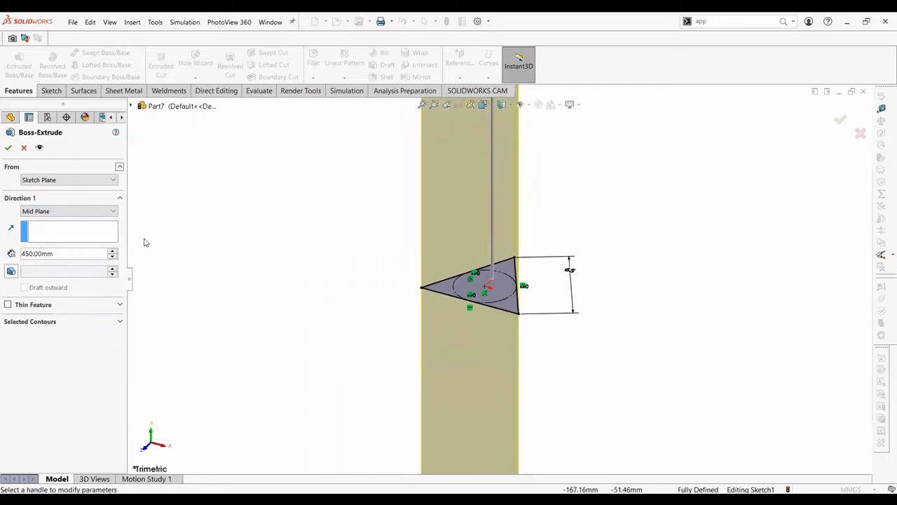
click(8, 148)
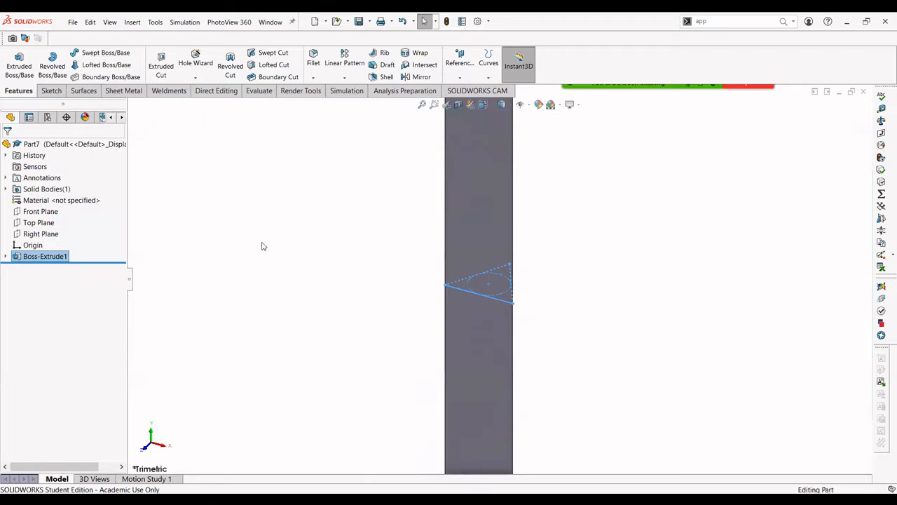
Start a sketch on the prism's front face and draw a 25 mm vertical centerline down from the top edge's midpoint.
click(489, 248)
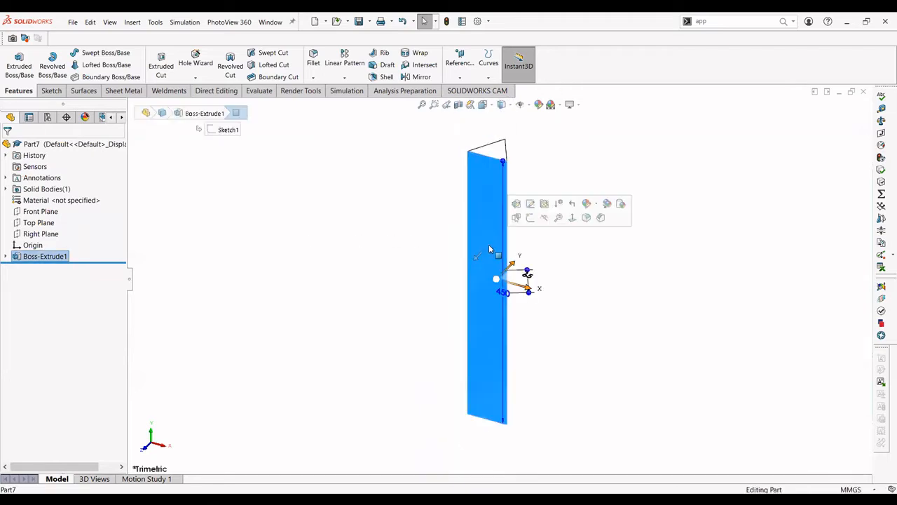
click(530, 217)
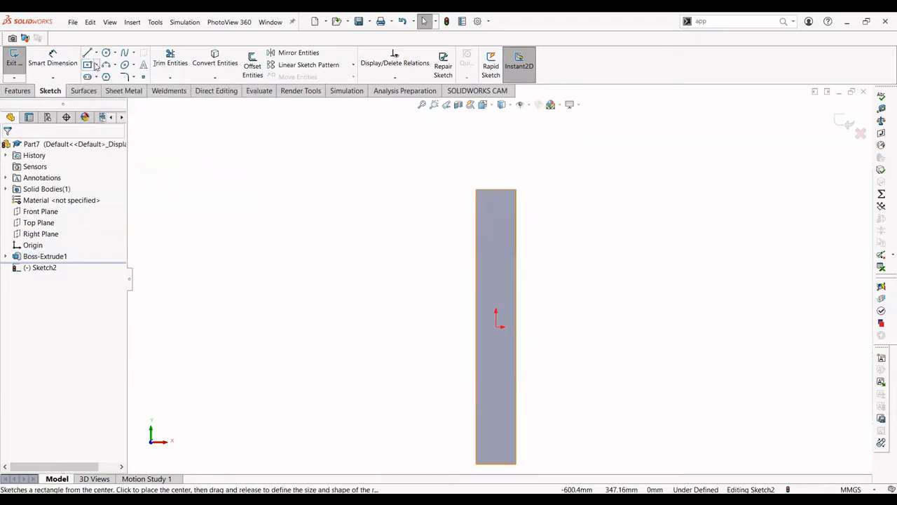
click(98, 54)
click(101, 77)
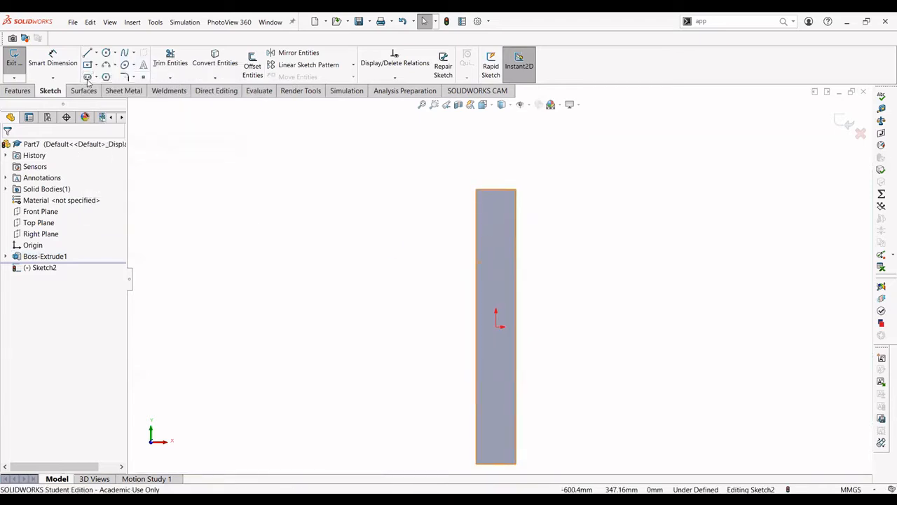
click(496, 189)
click(496, 229)
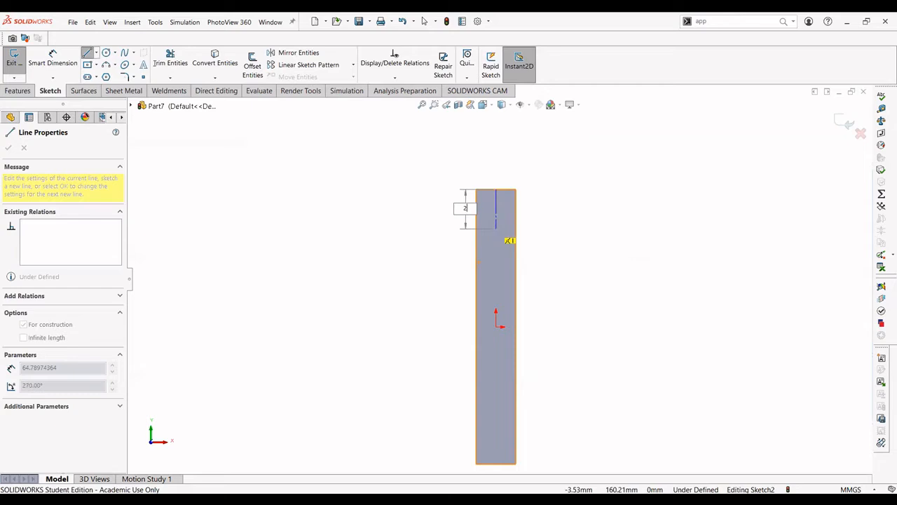
text(25)
key(Return)
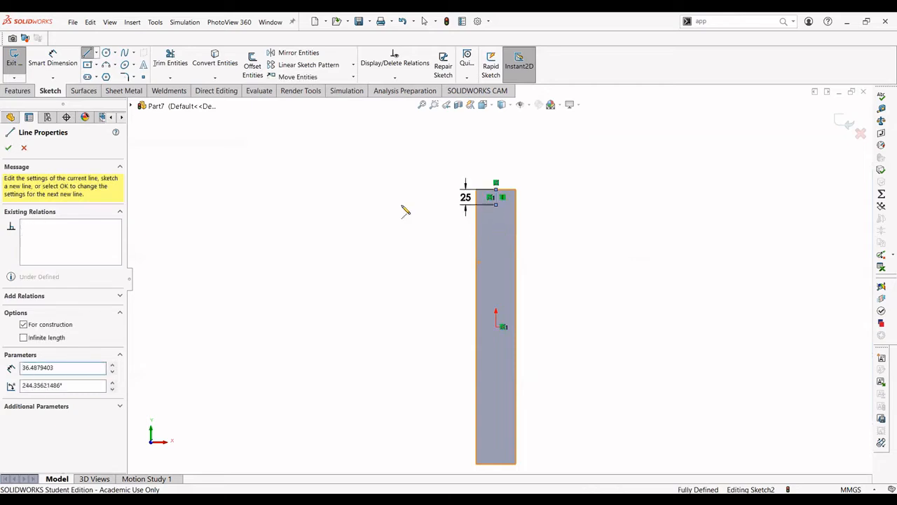
key(Escape)
key(Escape)
Draw a 30 mm diameter circle centred on the lower end of the centerline.
scroll(573, 220, down, 3)
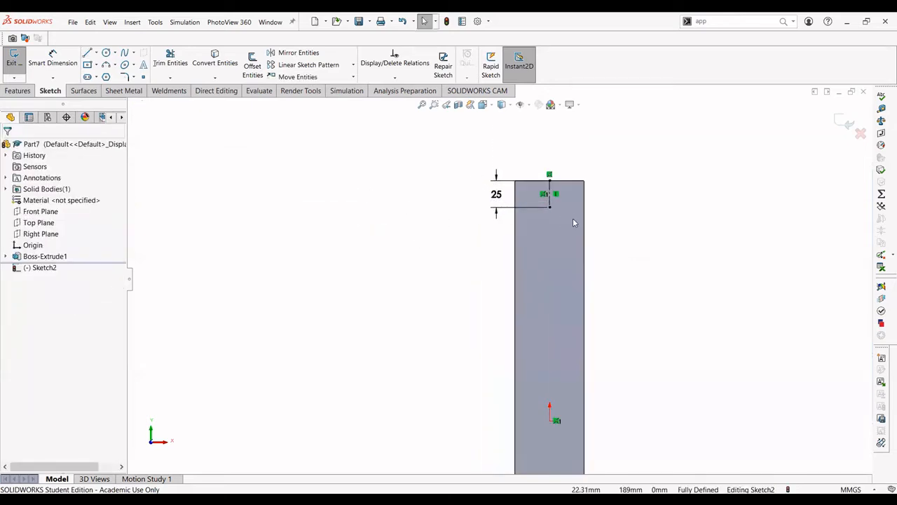
click(106, 54)
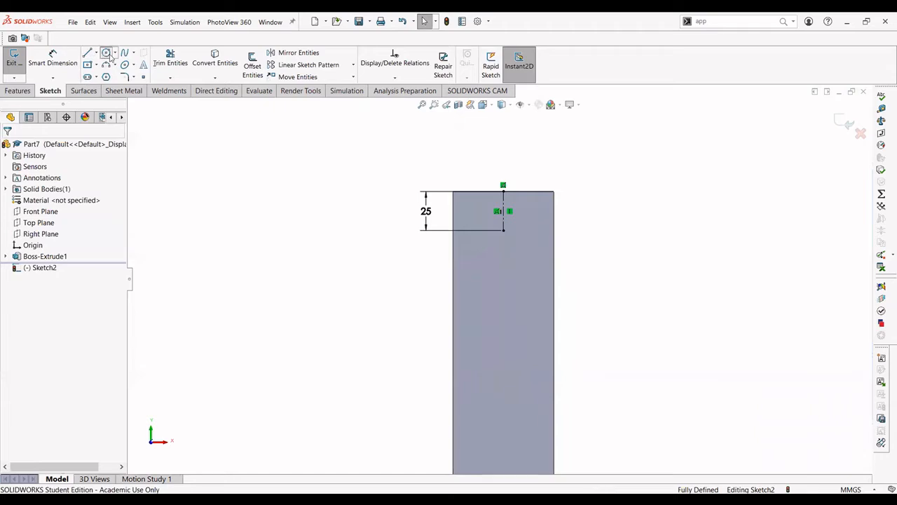
click(503, 230)
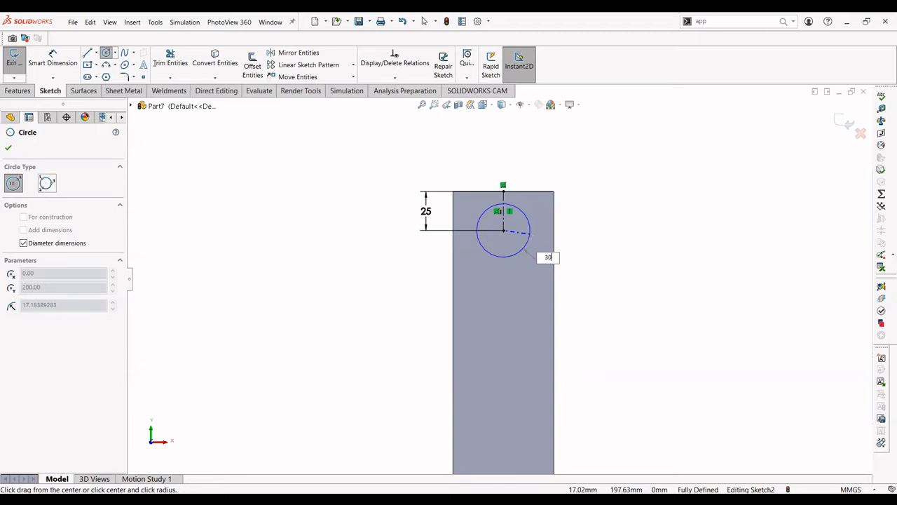
key(Return)
key(Escape)
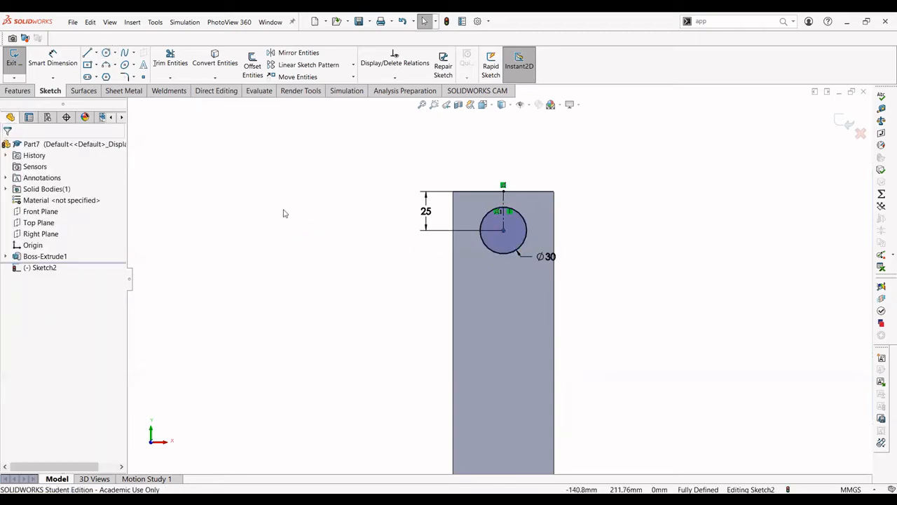
Set up a linear sketch pattern of the 30 mm circle with one instance along X and nine along Y.
scroll(437, 336, up, 3)
scroll(532, 337, down, 3)
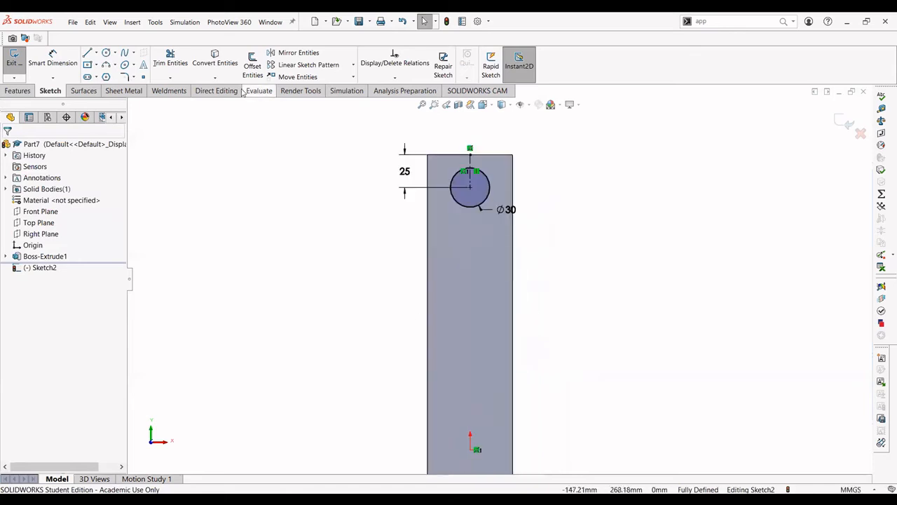
click(354, 65)
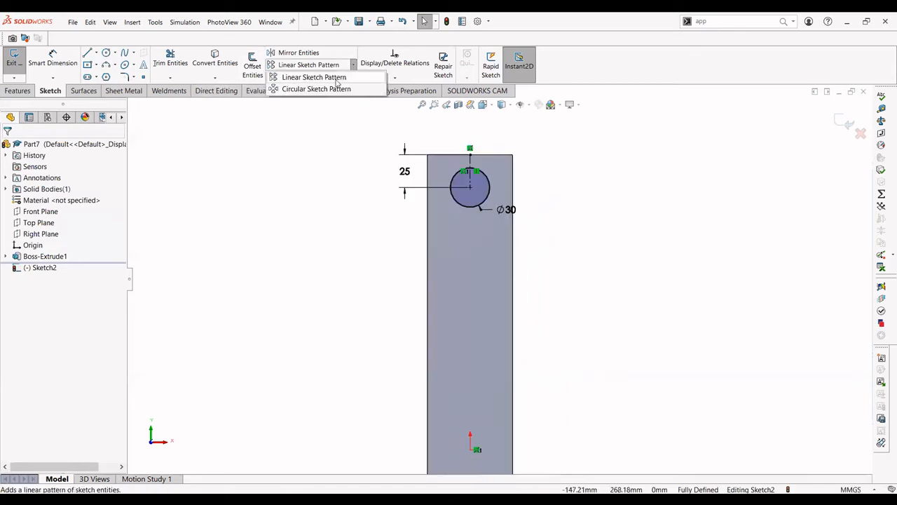
click(337, 82)
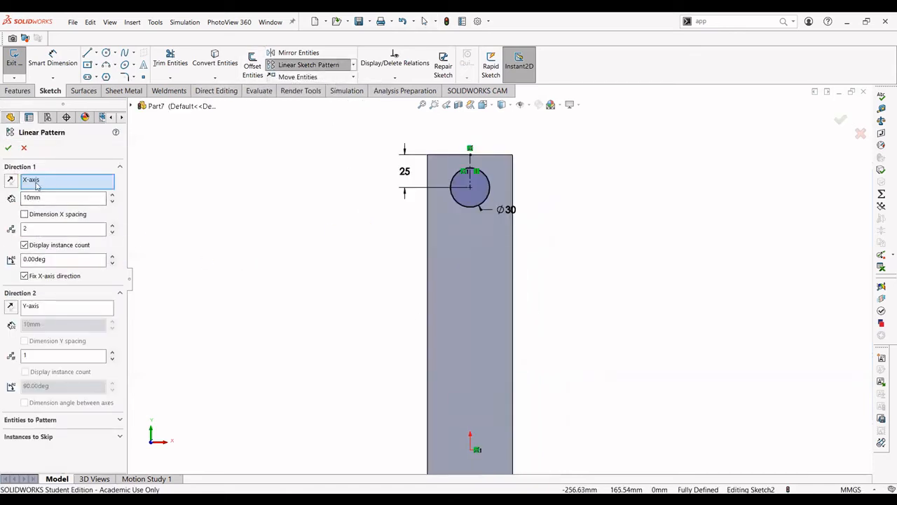
click(112, 233)
click(49, 309)
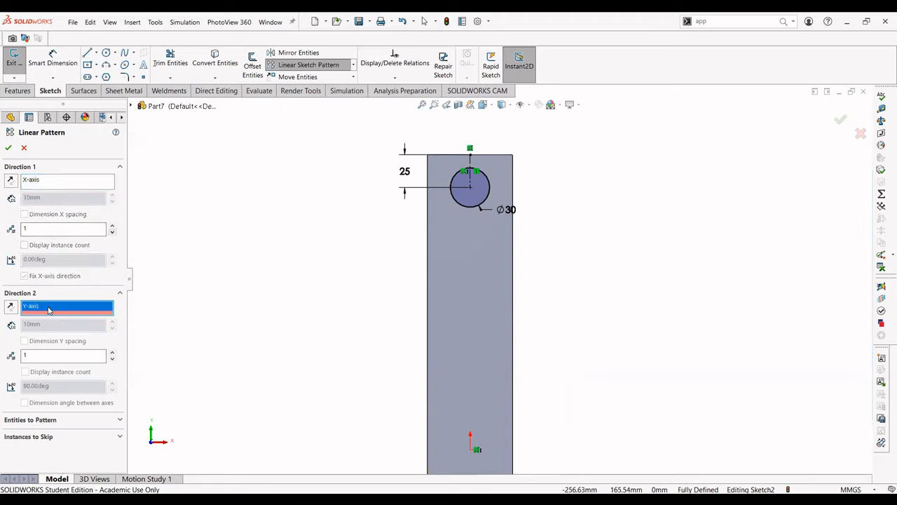
click(112, 352)
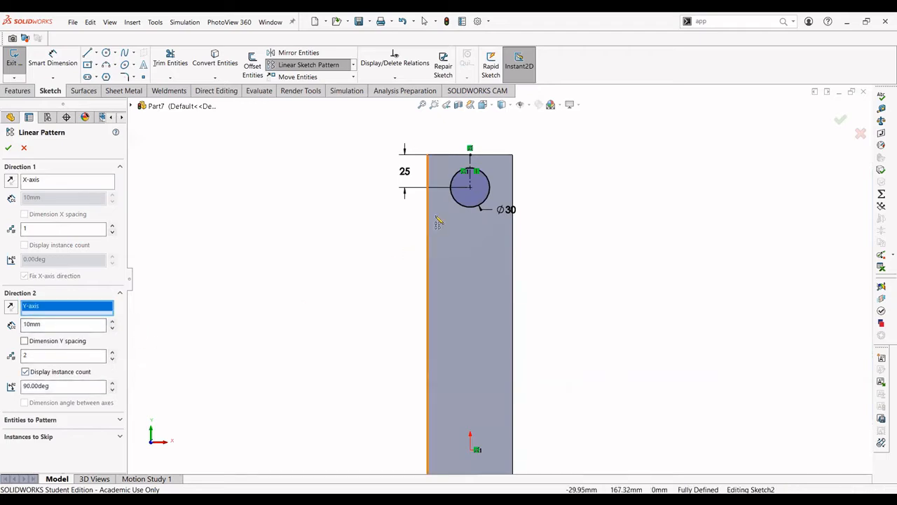
click(456, 195)
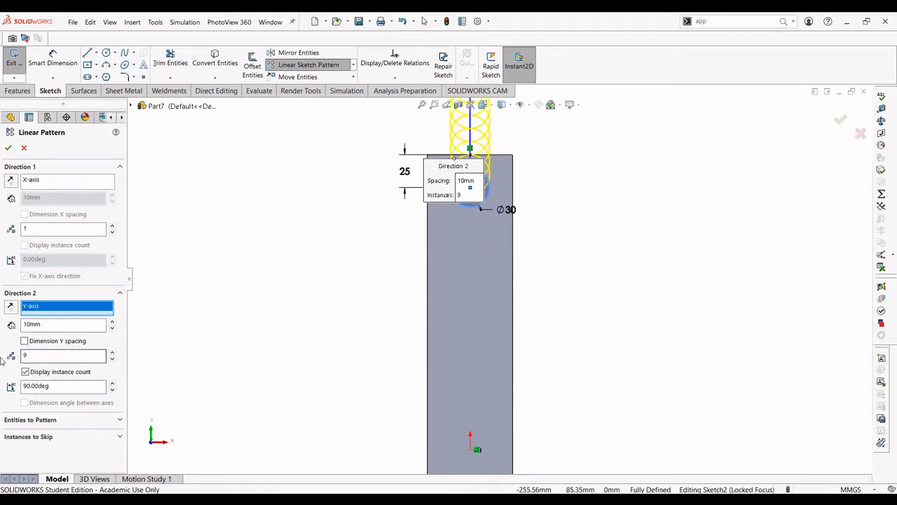
Reverse the pattern's Y direction so it runs down the face, set the spacing to 50 mm and accept the pattern.
click(11, 307)
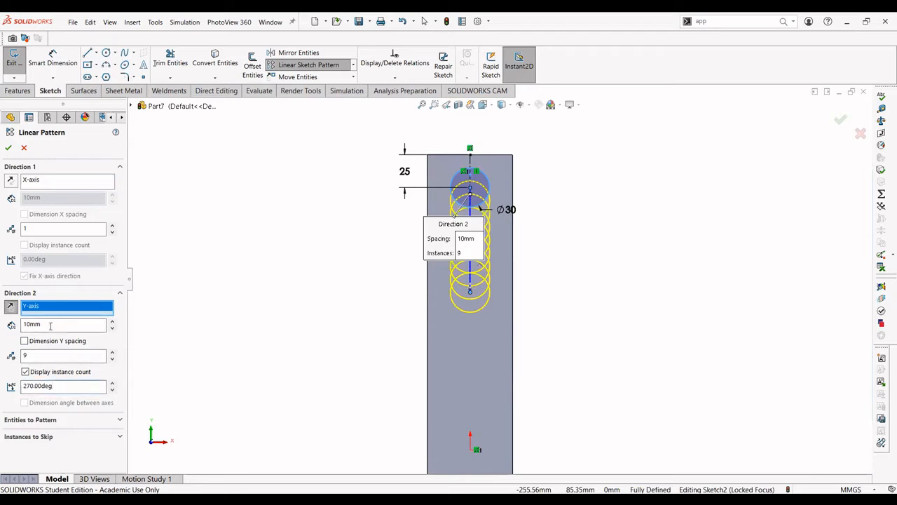
drag(50, 326, 13, 324)
text(50)
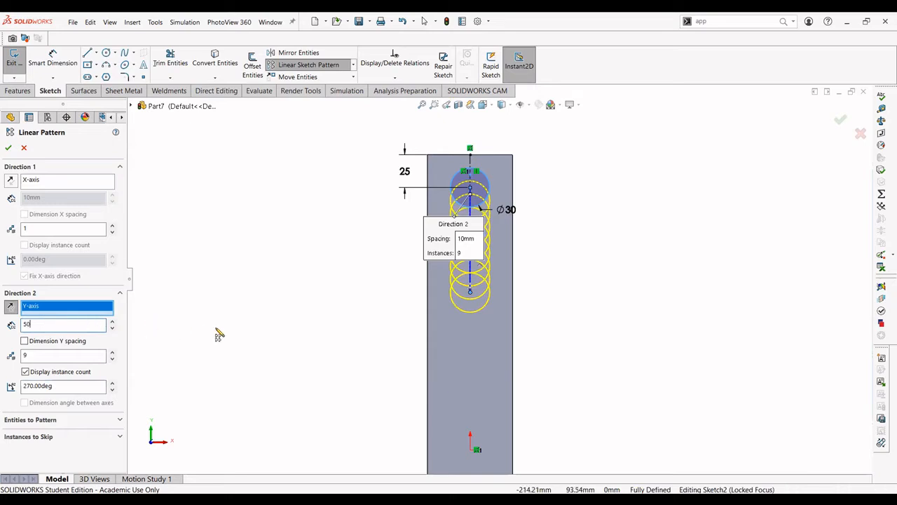
key(Return)
scroll(301, 357, up, 5)
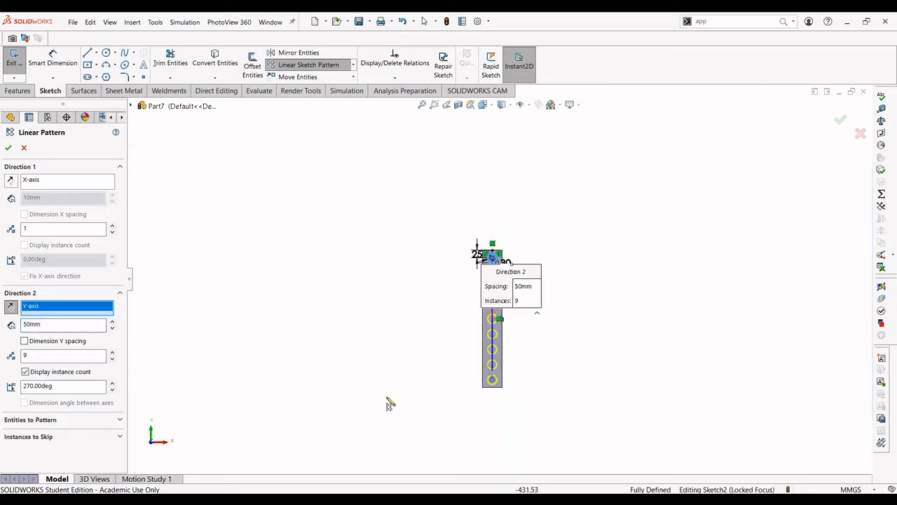
click(9, 148)
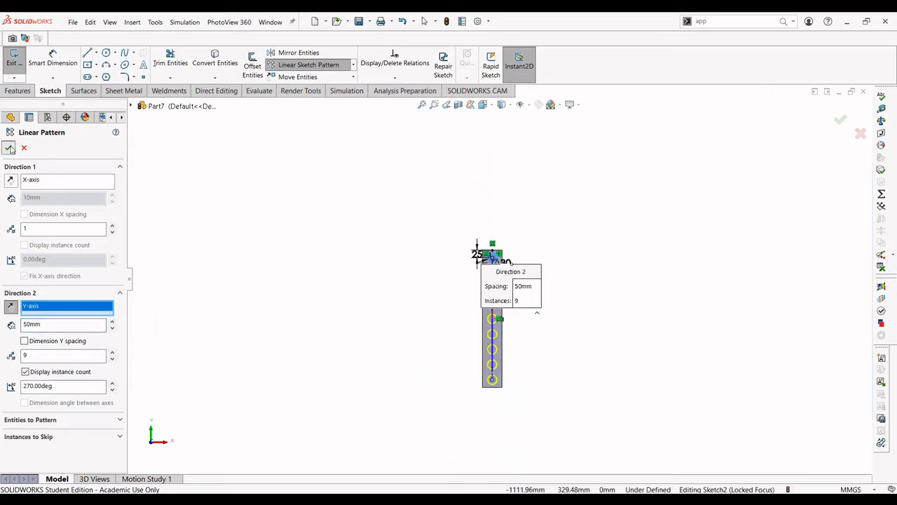
Draw a vertical centerline from the midpoint of the face's bottom edge up to the centre of the lowest circle.
scroll(545, 320, up, 3)
scroll(432, 356, down, 2)
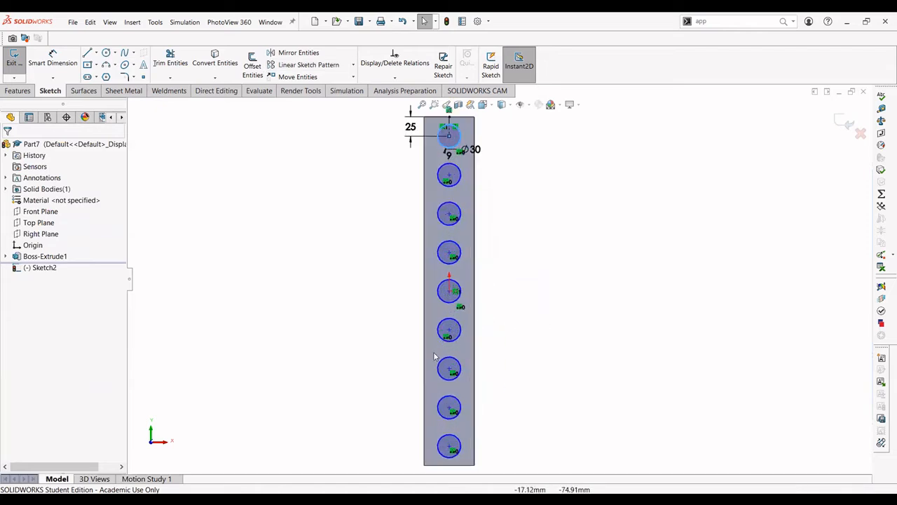
click(96, 54)
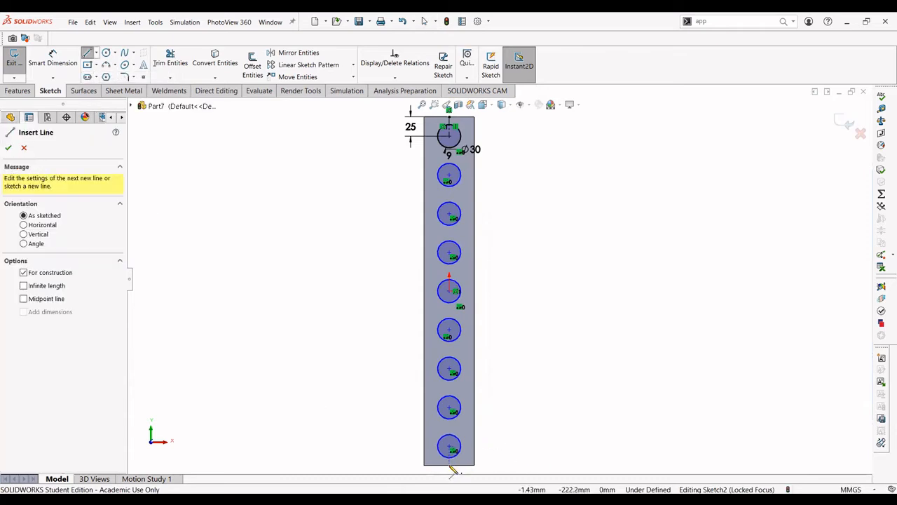
click(449, 464)
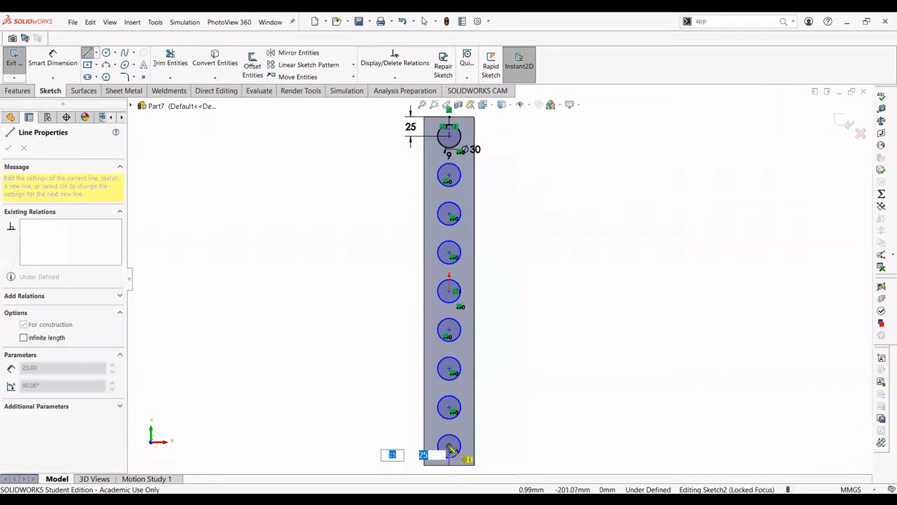
click(449, 445)
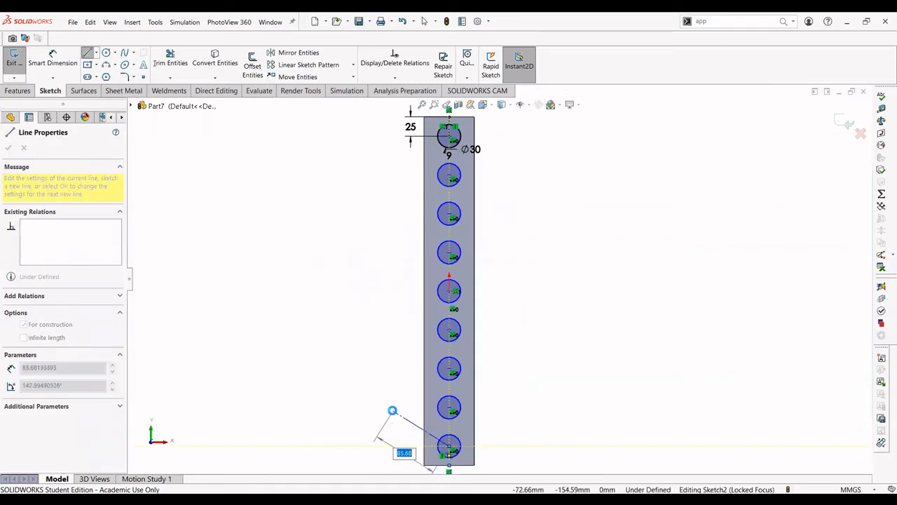
key(Escape)
Add an equal relation between the bottom centerline and the 25 mm centerline above the first circle.
scroll(493, 457, down, 3)
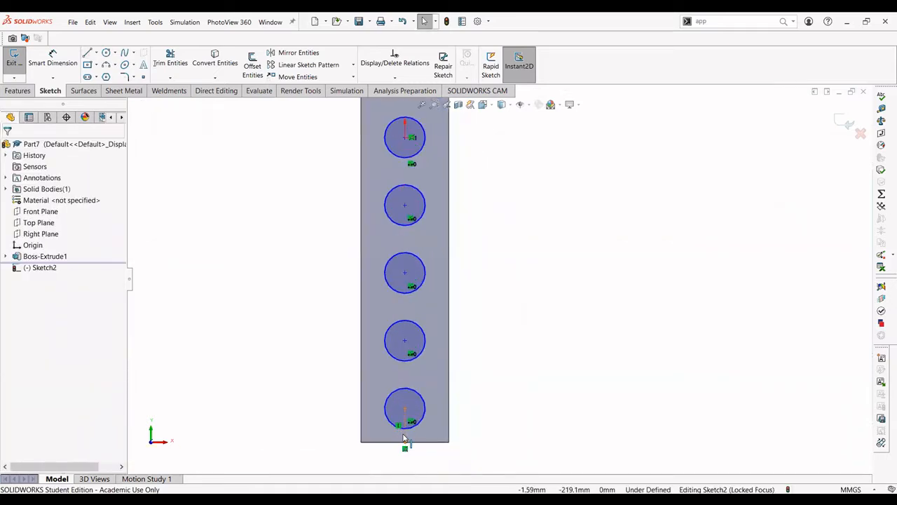
click(403, 437)
scroll(376, 327, up, 7)
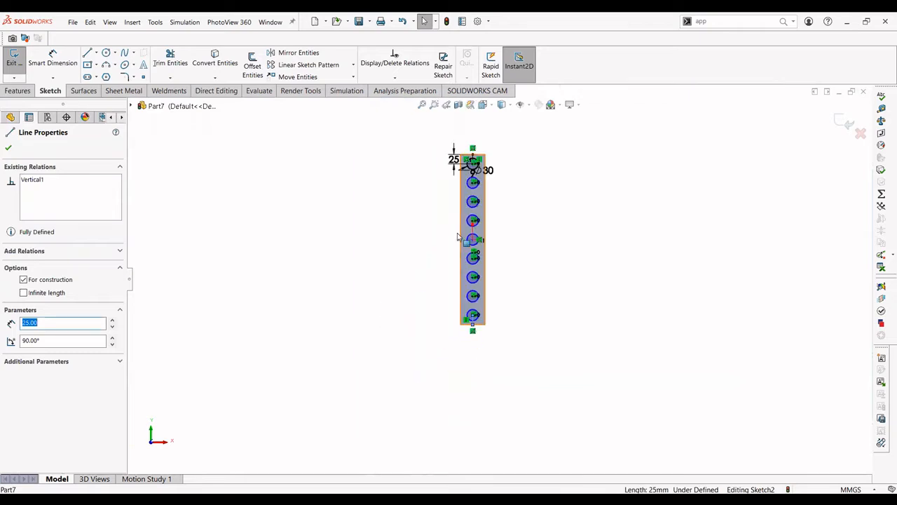
scroll(474, 140, down, 5)
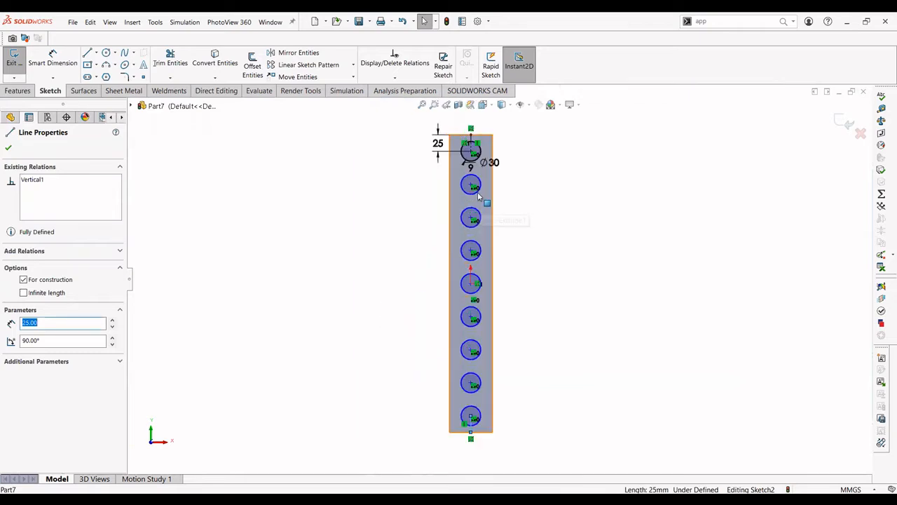
ctrl+click(473, 140)
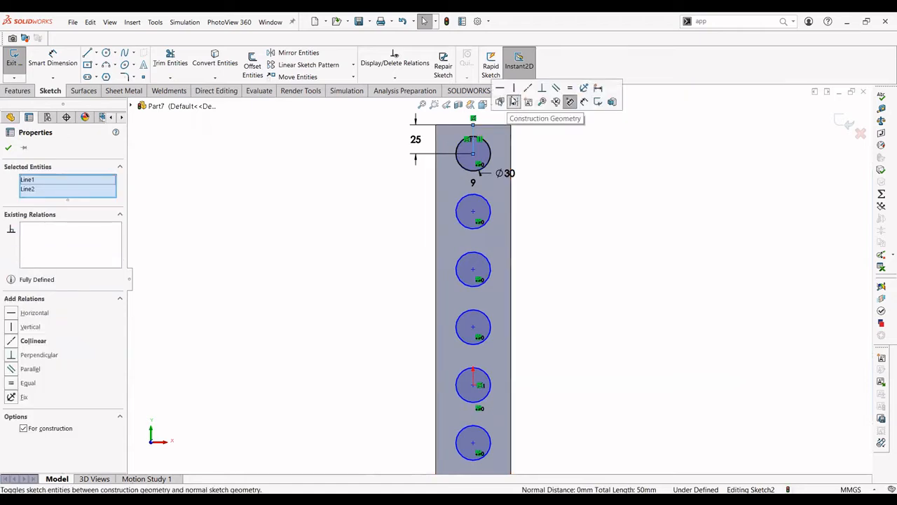
click(538, 102)
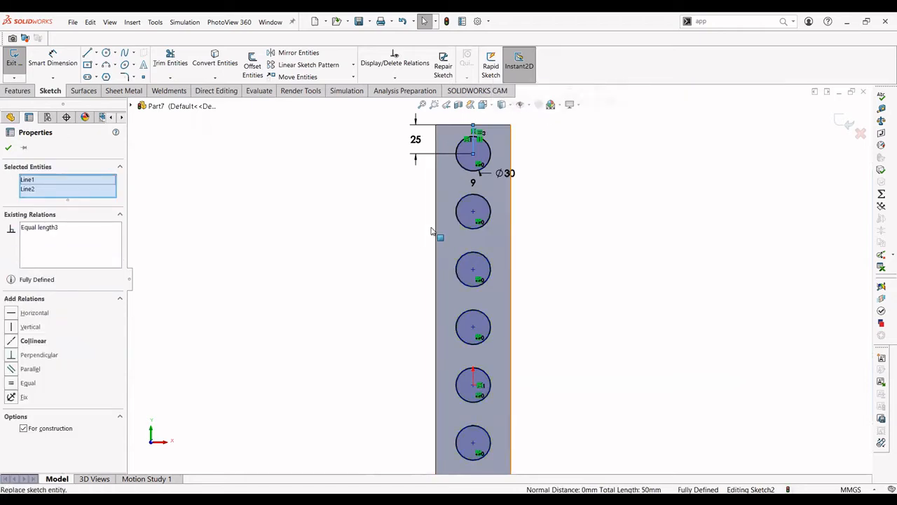
click(371, 278)
scroll(370, 278, up, 2)
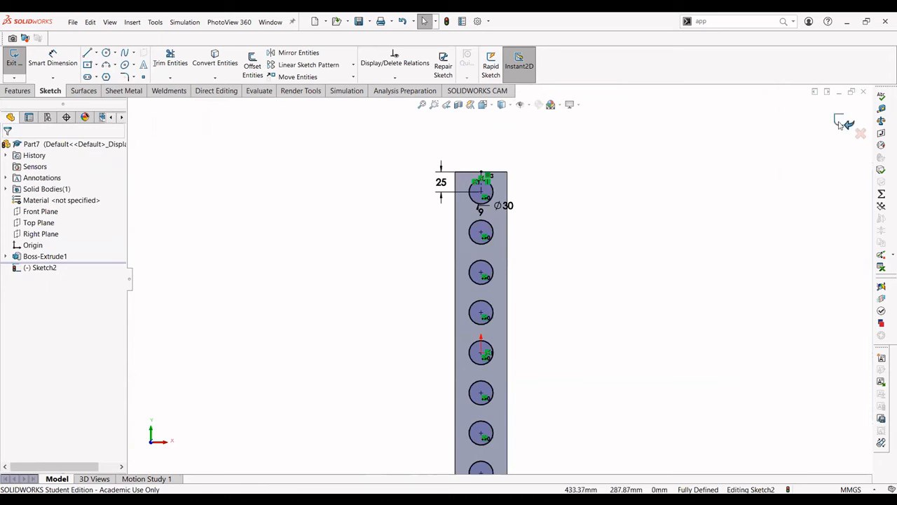
Create a 360-degree revolved cut from the circles, using the long edge on the right of the front face as the axis.
click(17, 91)
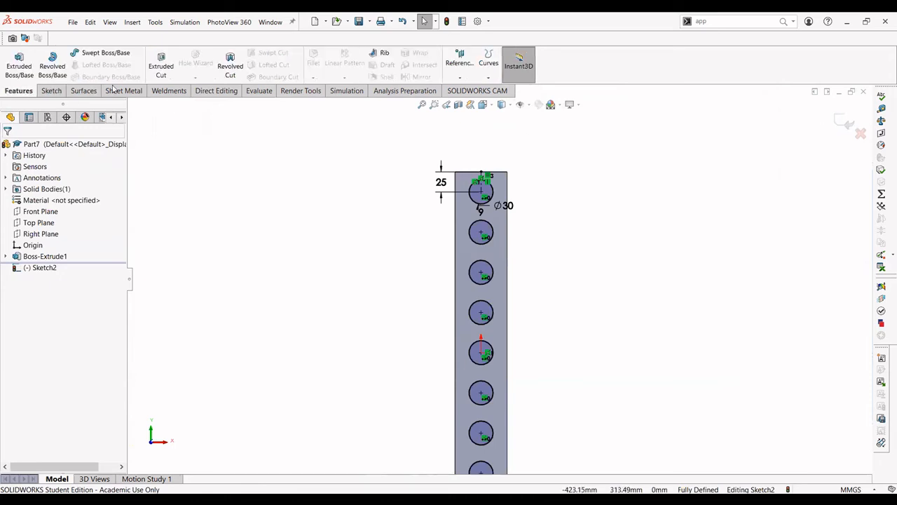
click(231, 66)
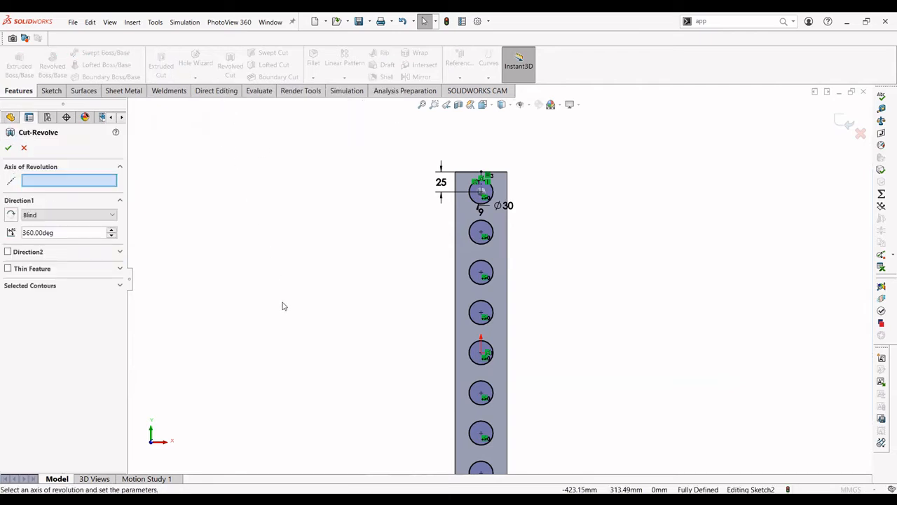
click(45, 183)
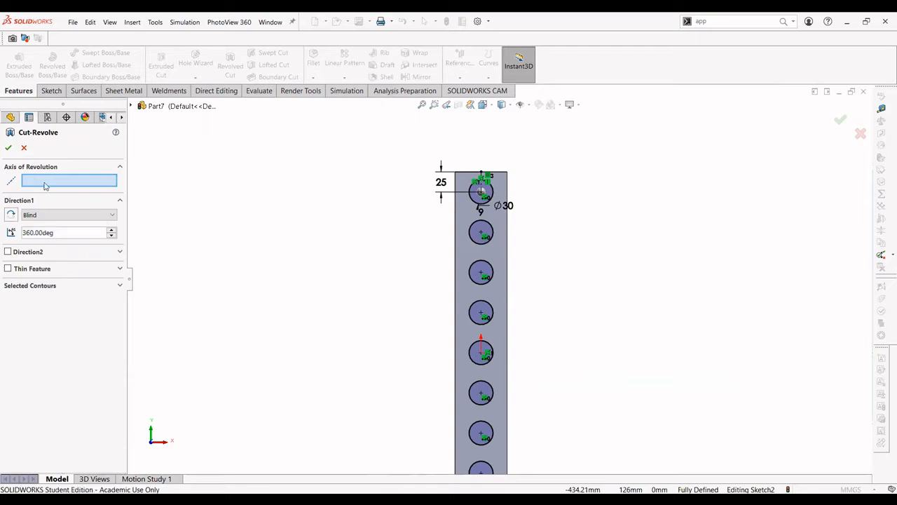
click(509, 313)
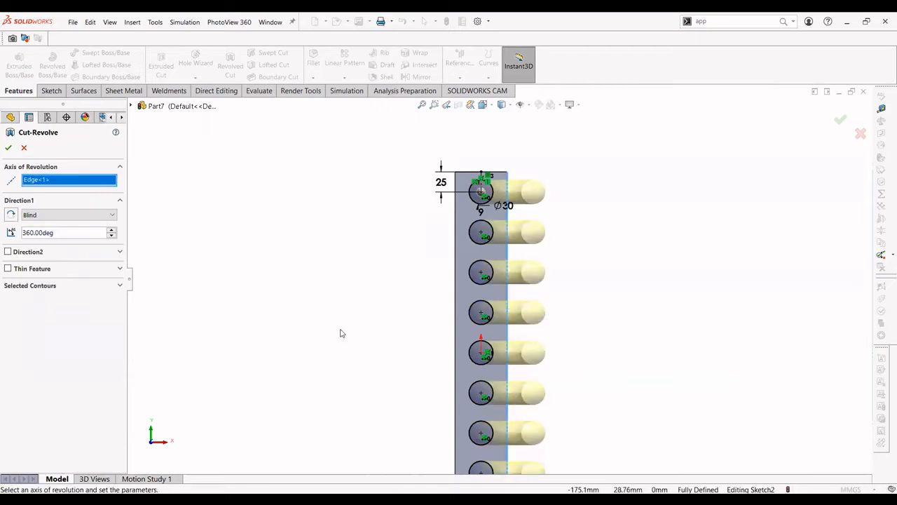
middle_drag(341, 333, 280, 276)
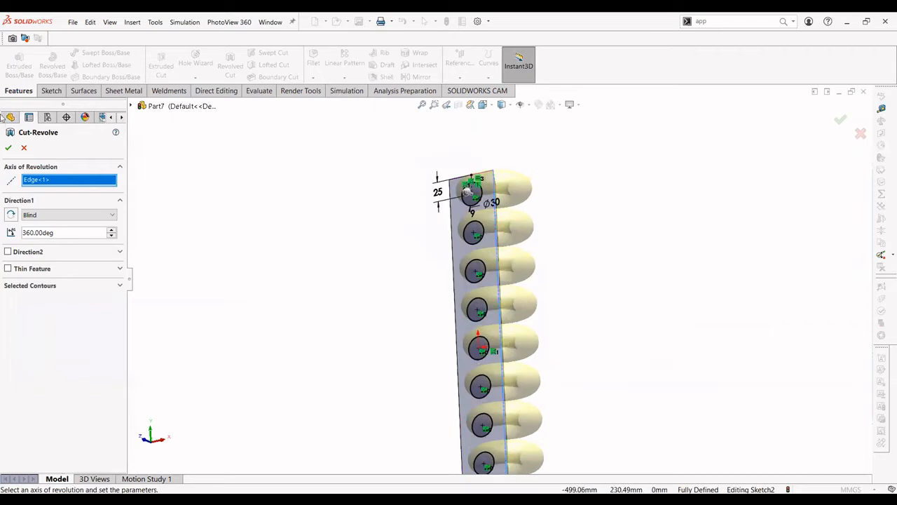
click(7, 148)
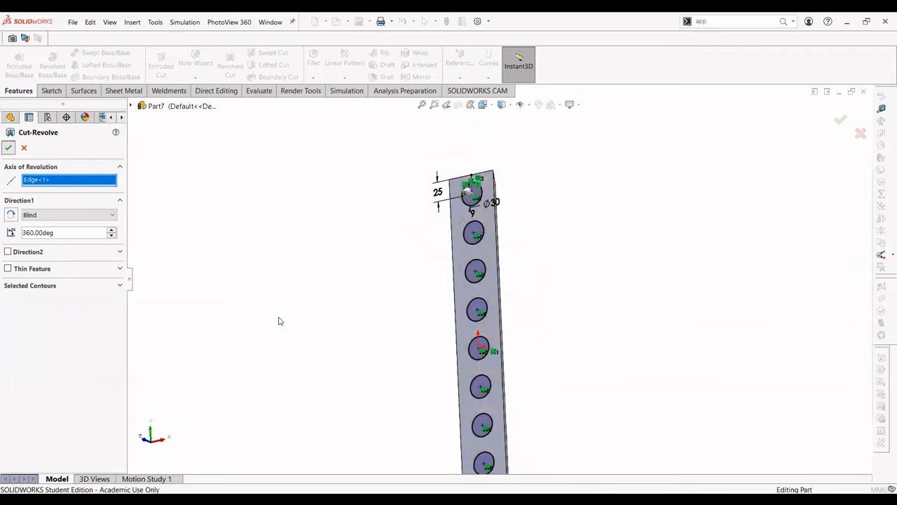
middle_drag(267, 314, 271, 317)
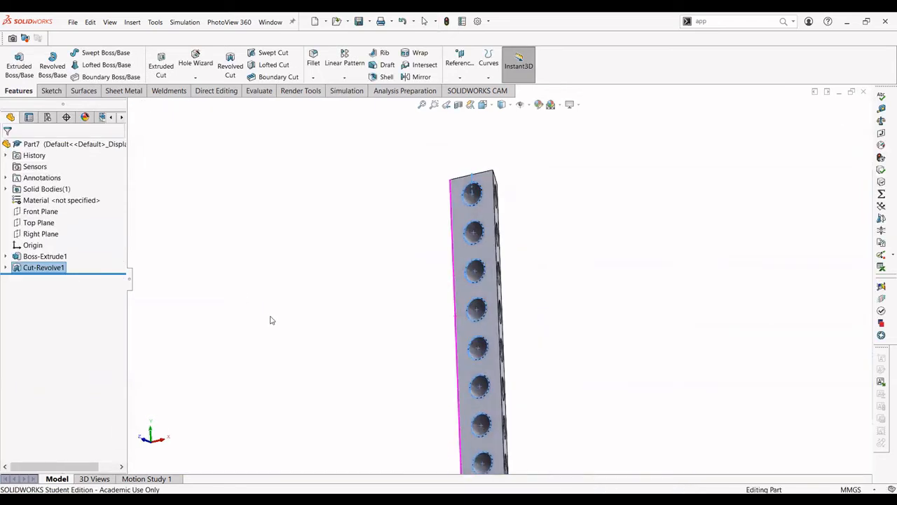
click(265, 314)
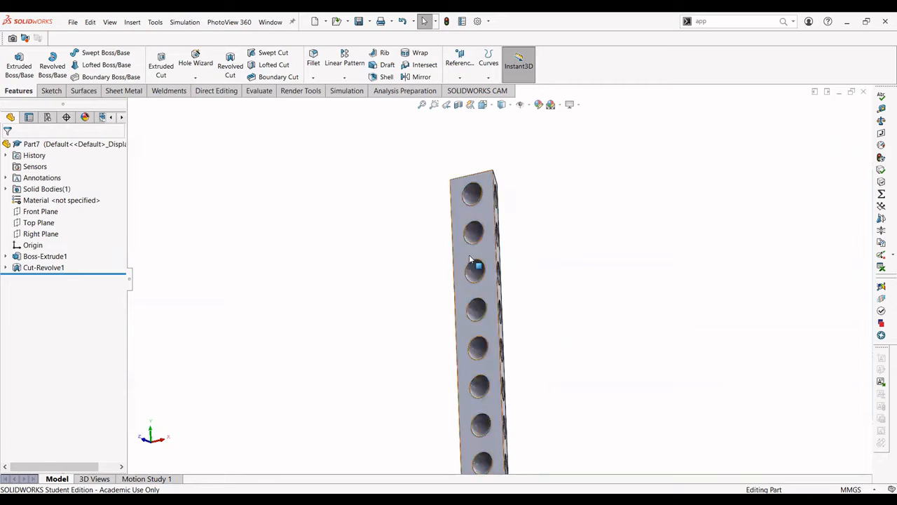
middle_drag(475, 262, 469, 288)
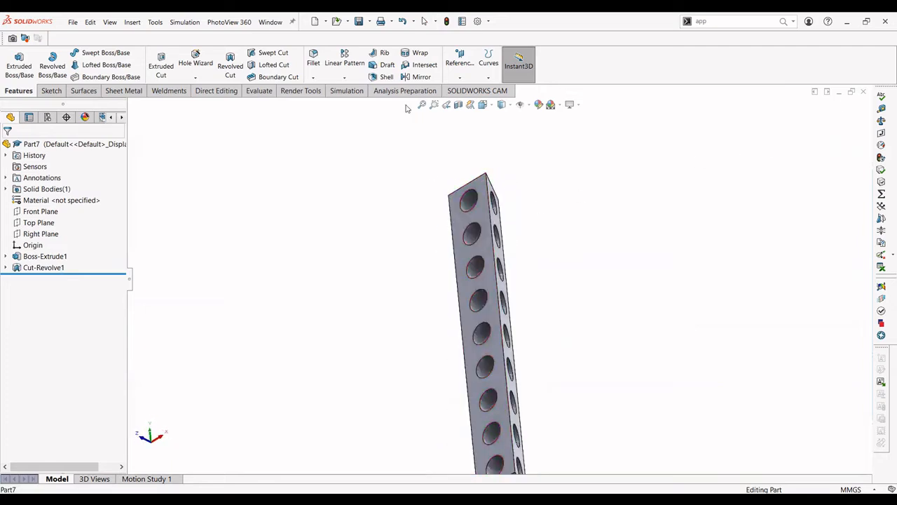
click(346, 78)
click(350, 102)
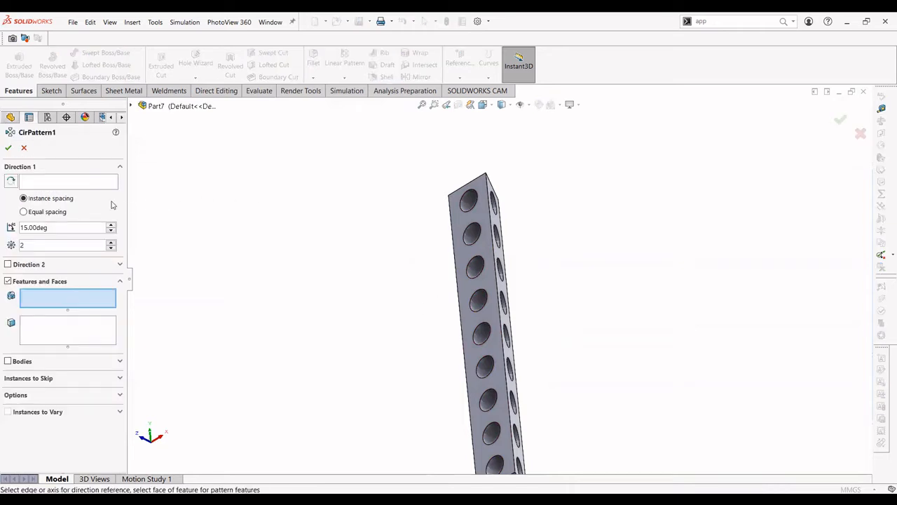
click(23, 150)
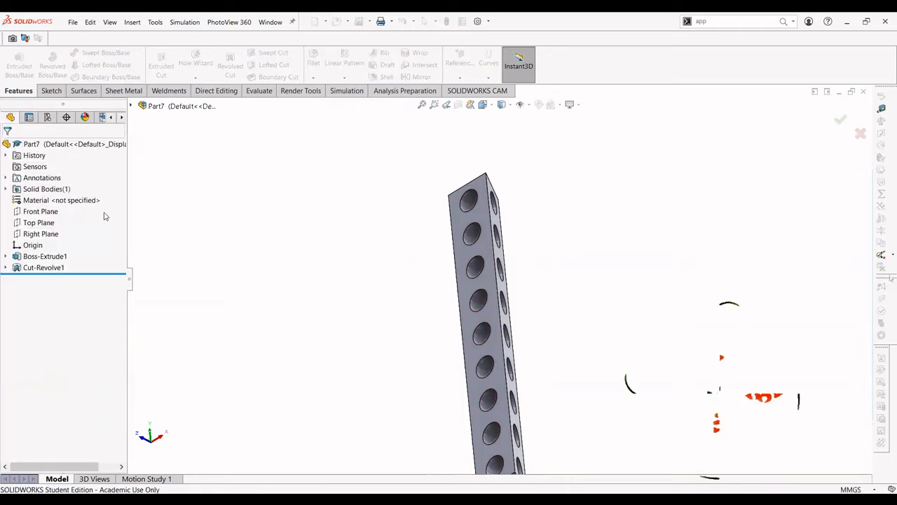
Create a reference axis through the origin, perpendicular to the prism's bottom triangular face.
middle_drag(283, 219, 251, 253)
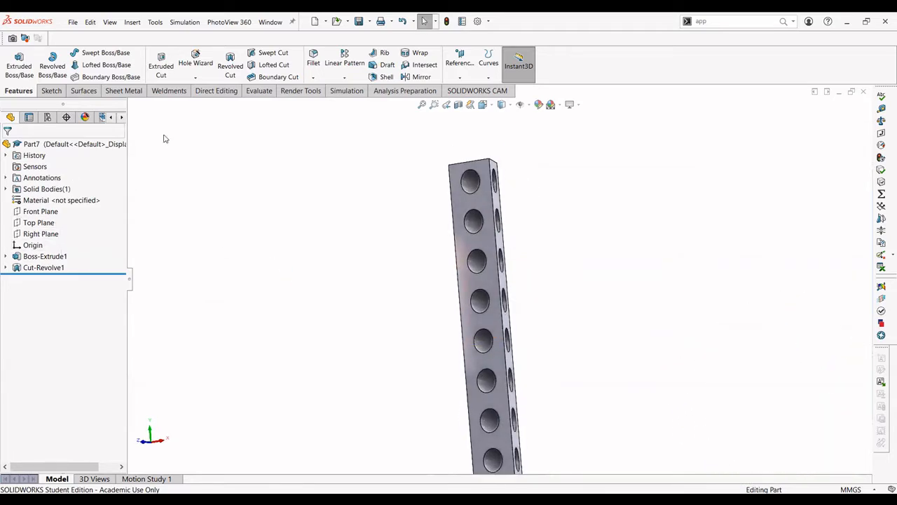
click(460, 76)
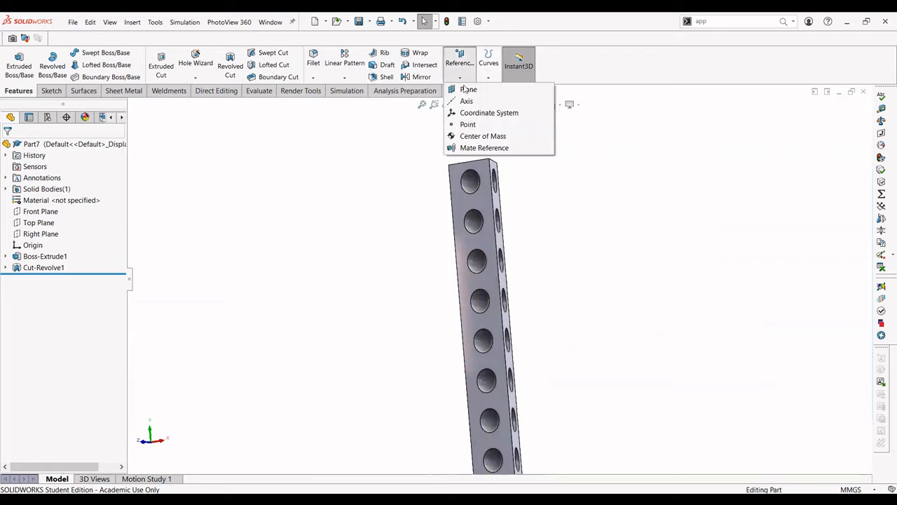
click(464, 102)
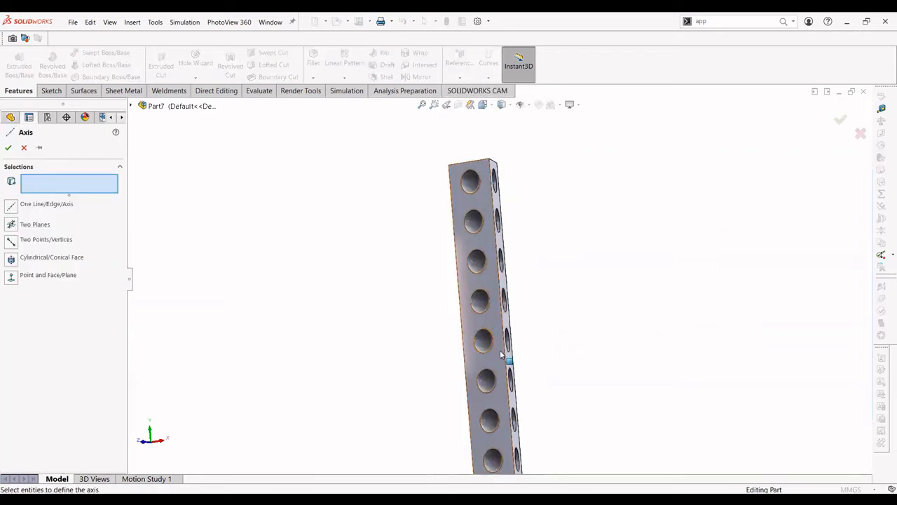
scroll(501, 354, up, 2)
scroll(501, 354, down, 2)
middle_drag(501, 353, 493, 281)
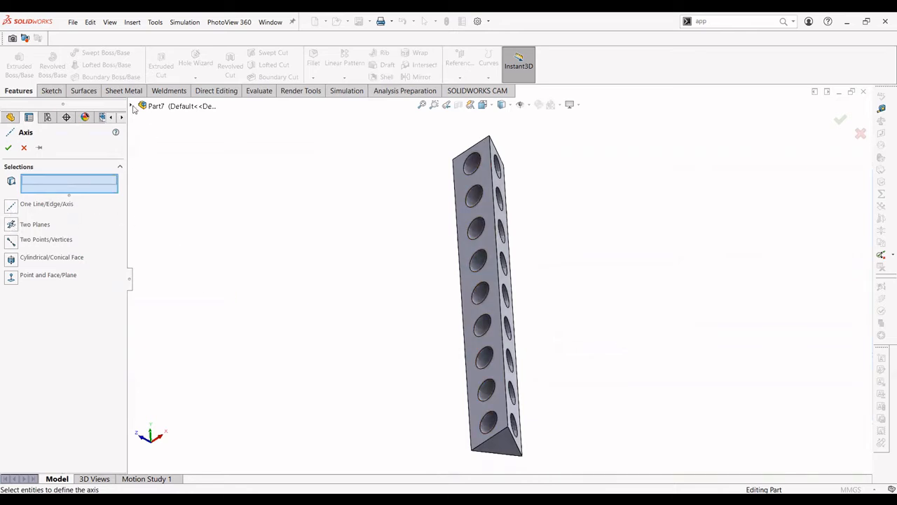
click(131, 107)
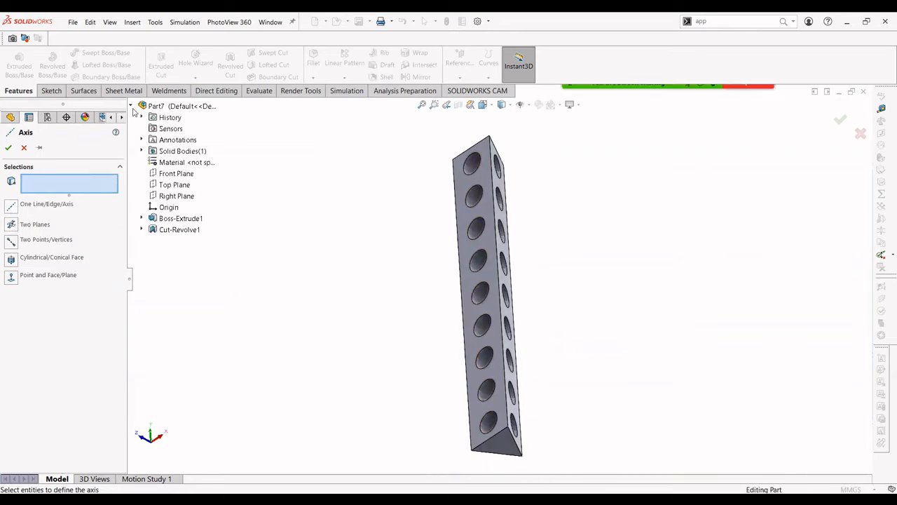
click(168, 207)
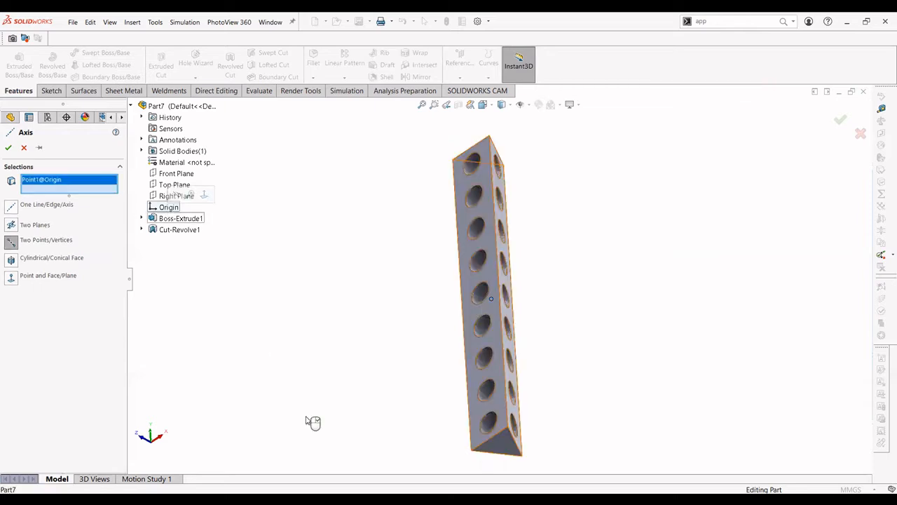
click(510, 445)
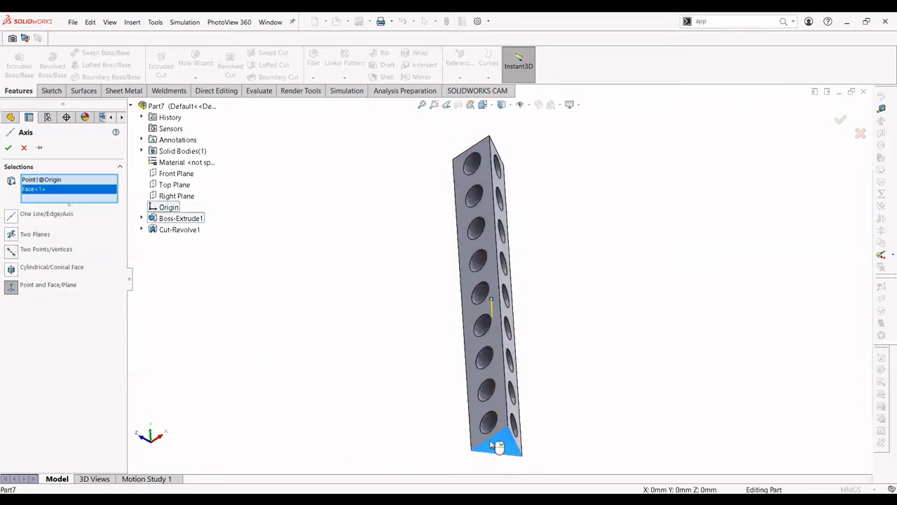
click(8, 148)
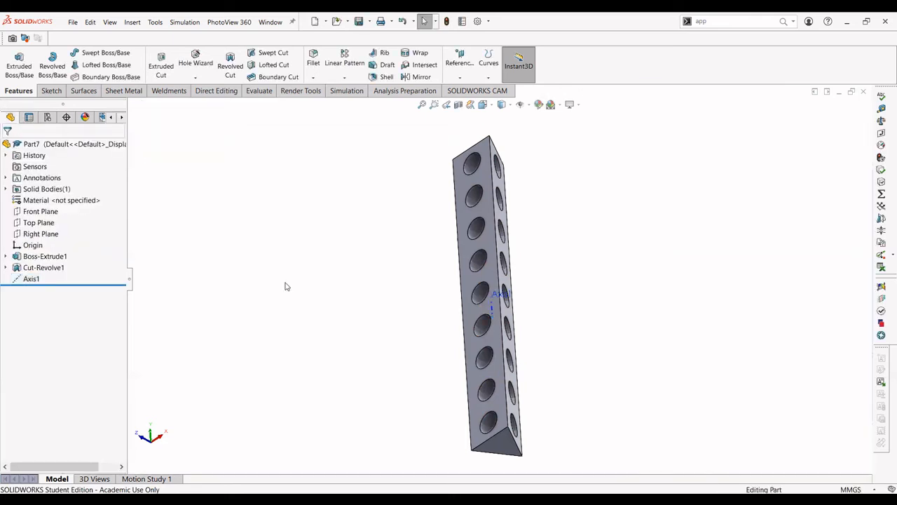
Create a circular pattern of the revolved cut around the reference axis with 2 instances spaced 120 degrees apart.
click(344, 79)
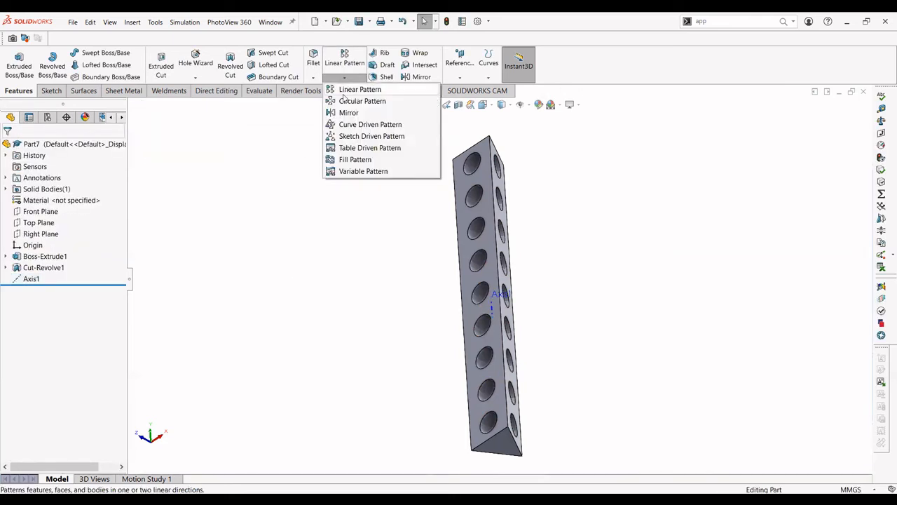
click(351, 89)
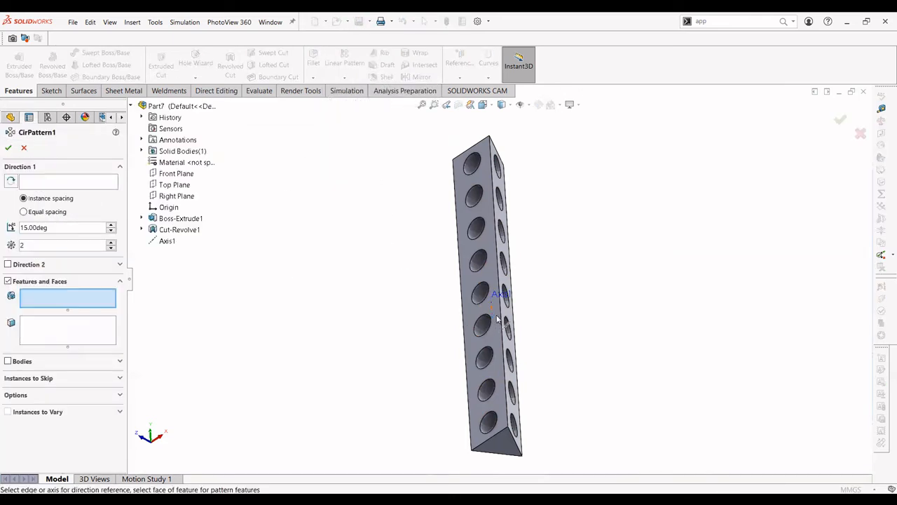
click(61, 185)
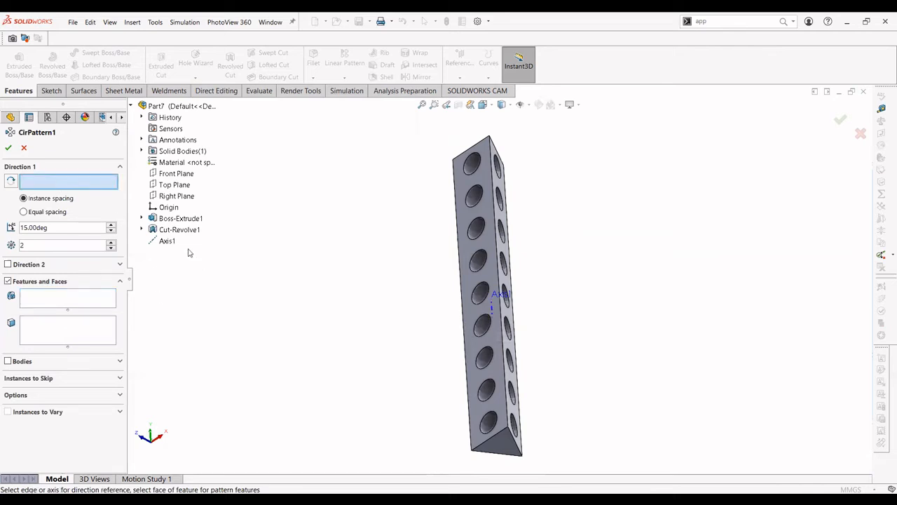
click(167, 241)
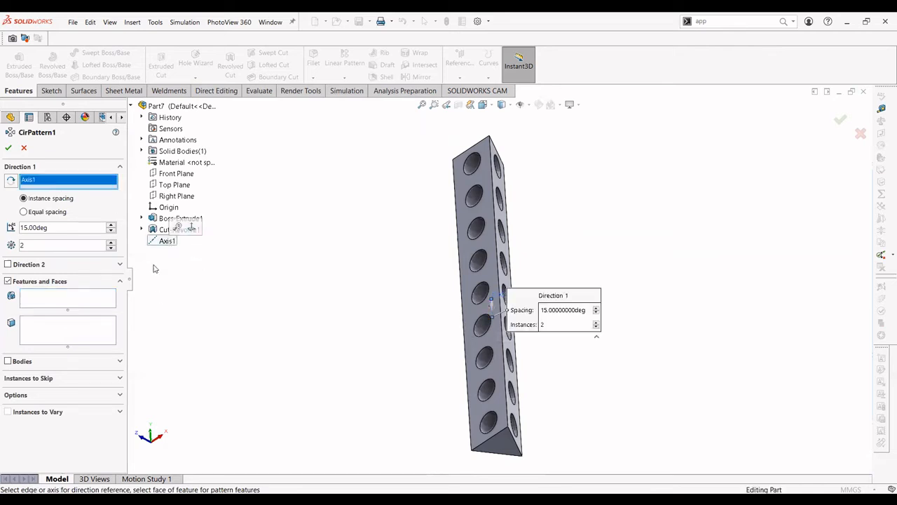
click(36, 304)
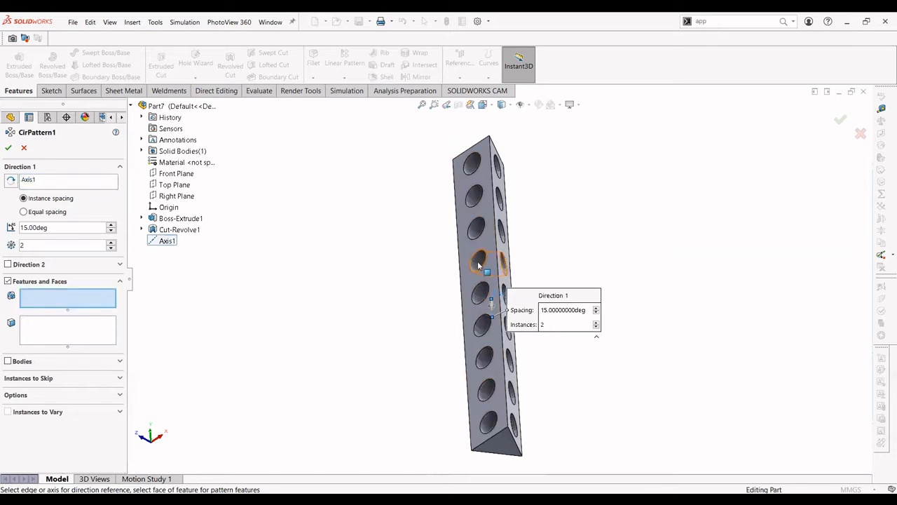
click(179, 230)
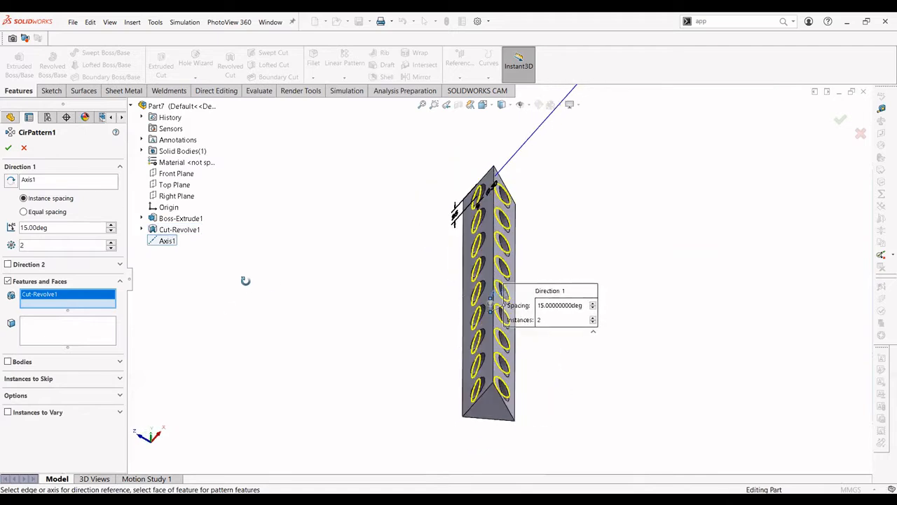
click(23, 228)
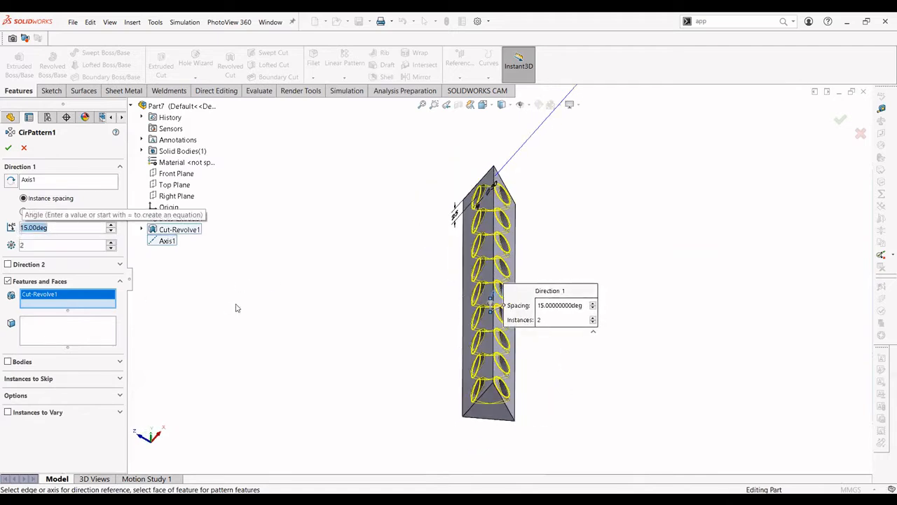
text(120)
key(Return)
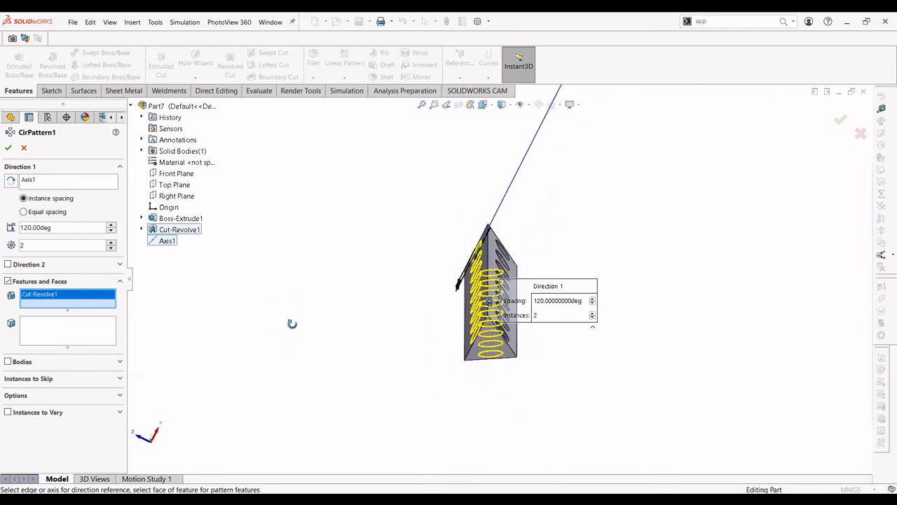
click(8, 148)
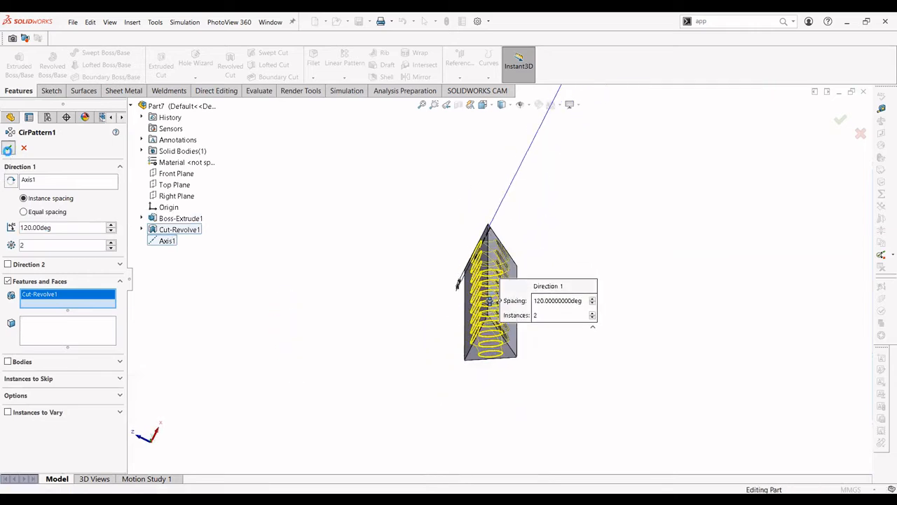
Hide the reference axis in the middle of the prism.
middle_drag(314, 333, 280, 470)
middle_drag(441, 271, 476, 245)
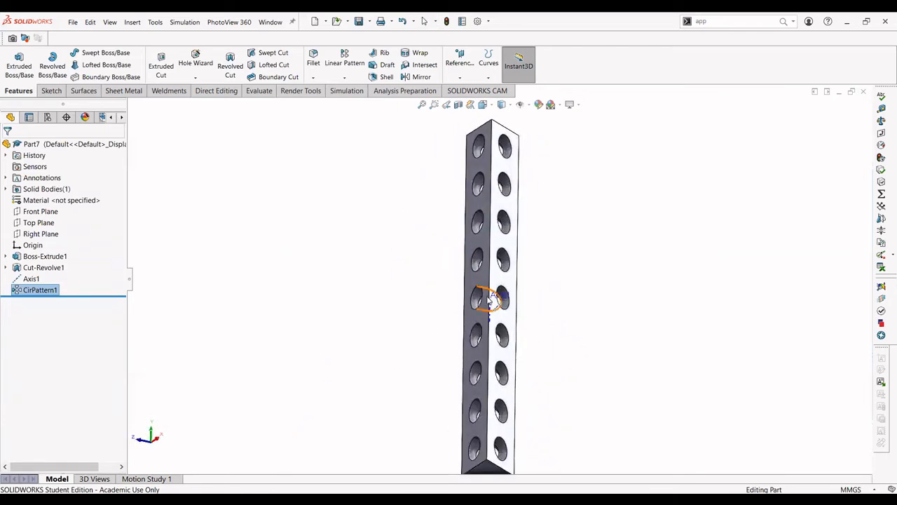
scroll(488, 298, down, 5)
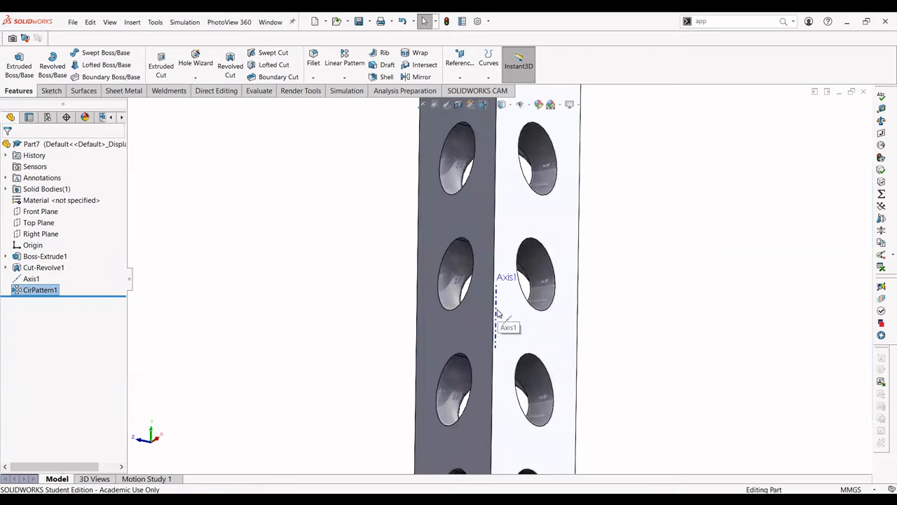
click(496, 315)
click(541, 282)
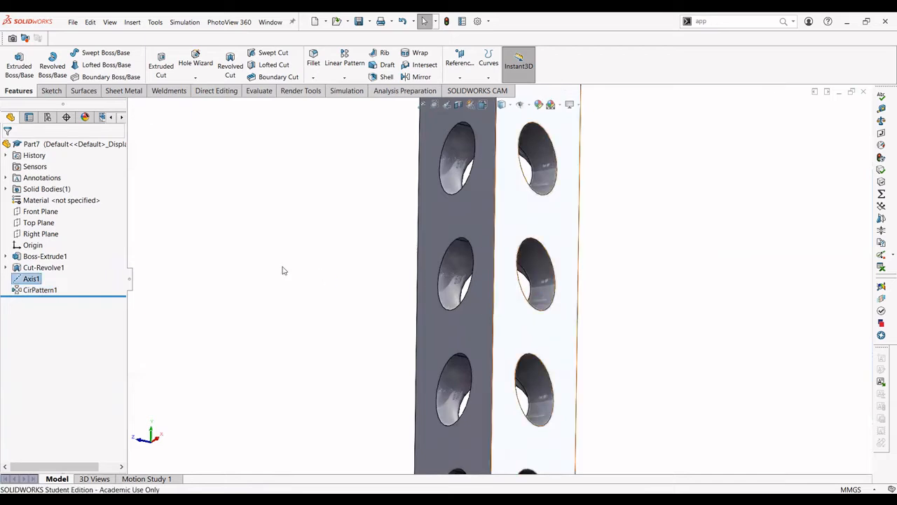
scroll(376, 290, up, 5)
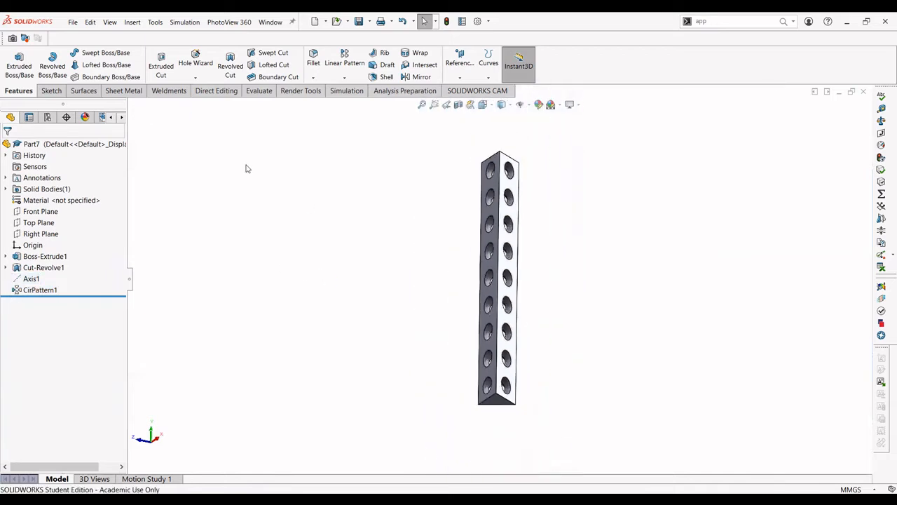
Twist the perforated prism by 360 degrees with a Flex feature, keeping hard edges on.
click(130, 23)
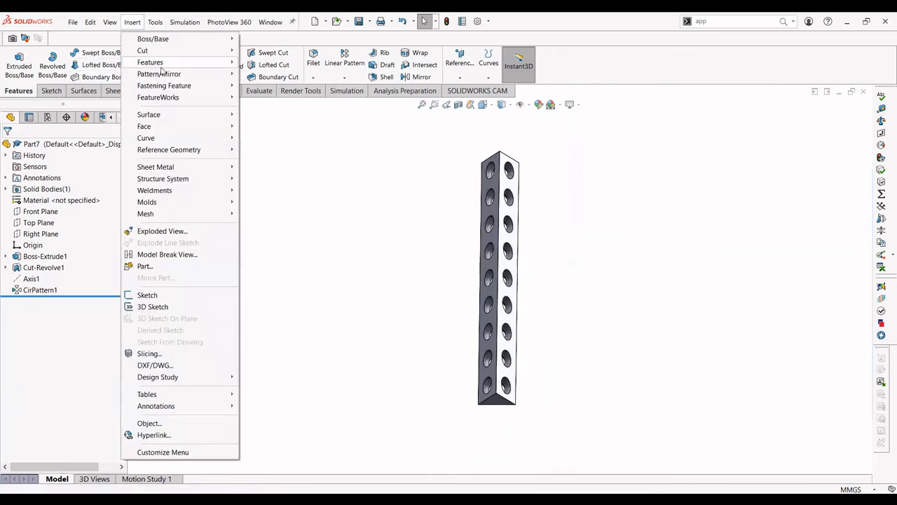
mouse_move(161, 66)
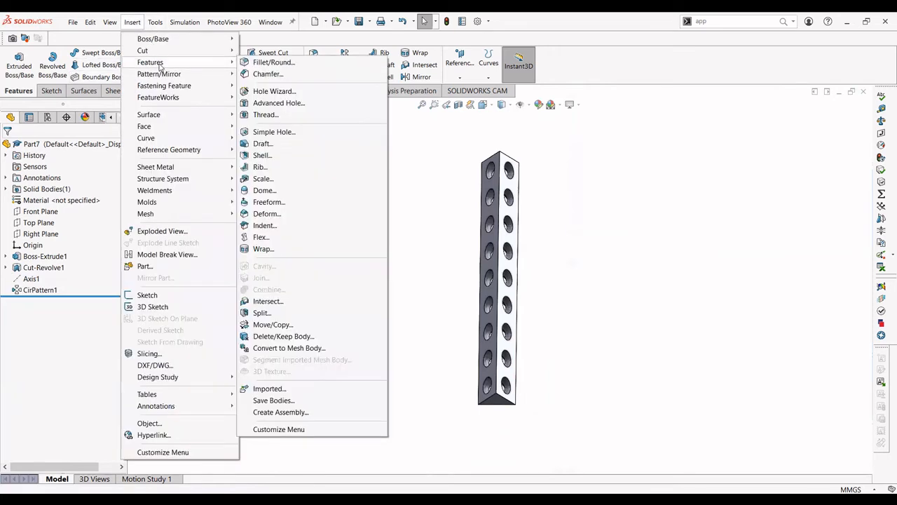
click(261, 239)
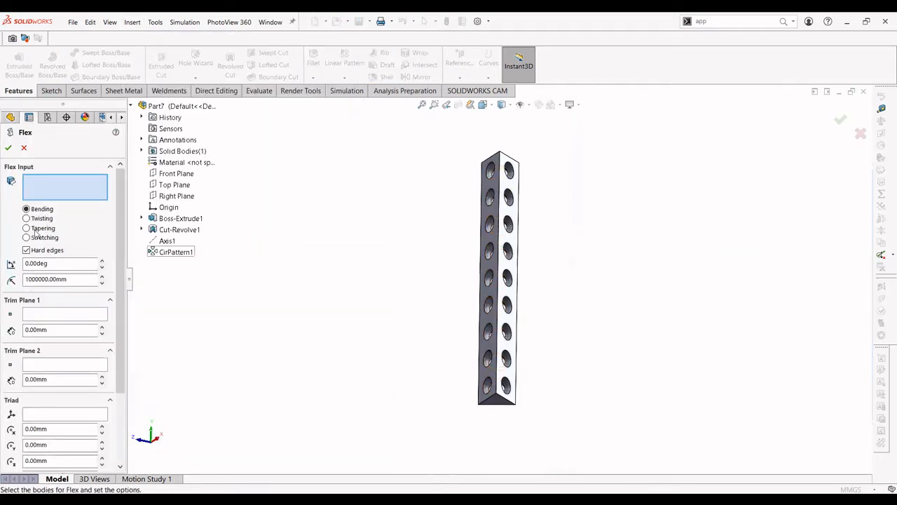
click(26, 219)
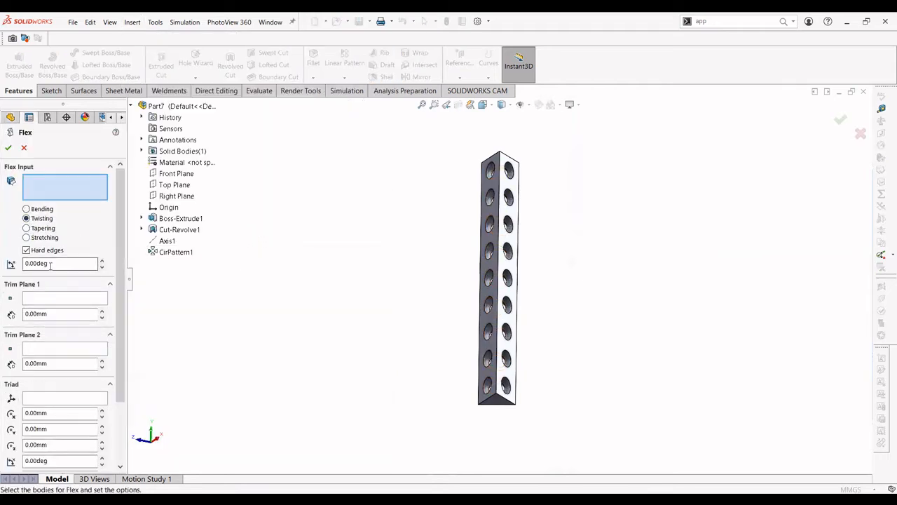
double_click(23, 263)
text(360)
key(Return)
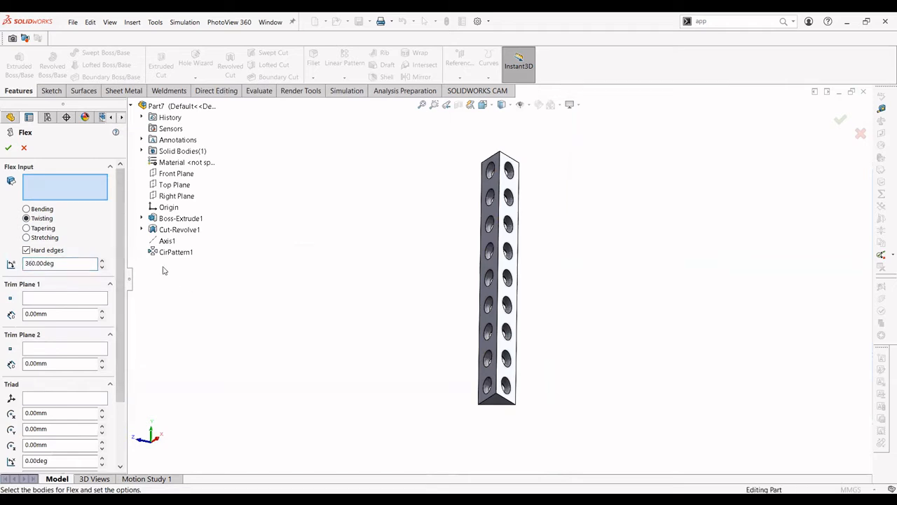
click(498, 262)
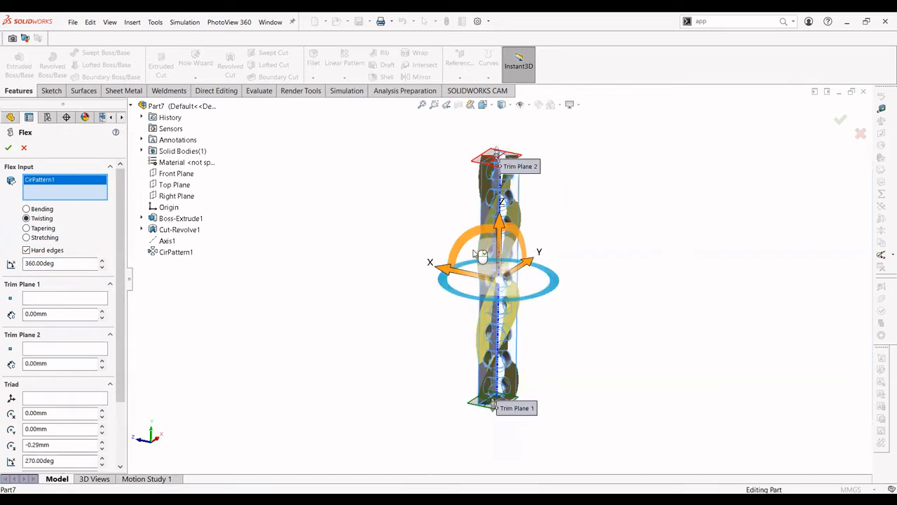
mouse_move(437, 230)
middle_down()
mouse_move(376, 207)
mouse_move(396, 188)
mouse_move(434, 232)
mouse_move(449, 228)
middle_up()
click(8, 148)
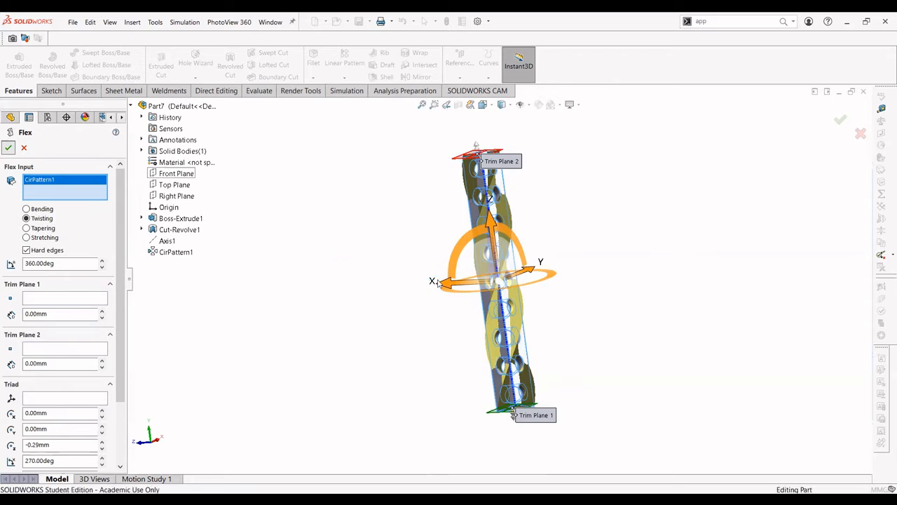
Bend the twisted perforated prism by 359.9 degrees into a ring with a second Flex feature, keeping hard edges on.
mouse_move(415, 257)
middle_down()
mouse_move(384, 160)
mouse_move(362, 168)
mouse_move(388, 184)
mouse_move(418, 162)
mouse_move(413, 262)
middle_up()
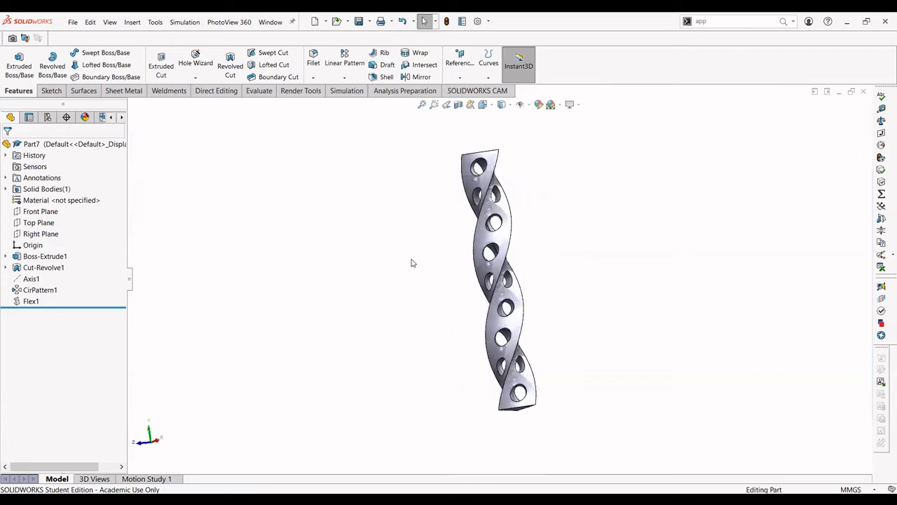
click(132, 22)
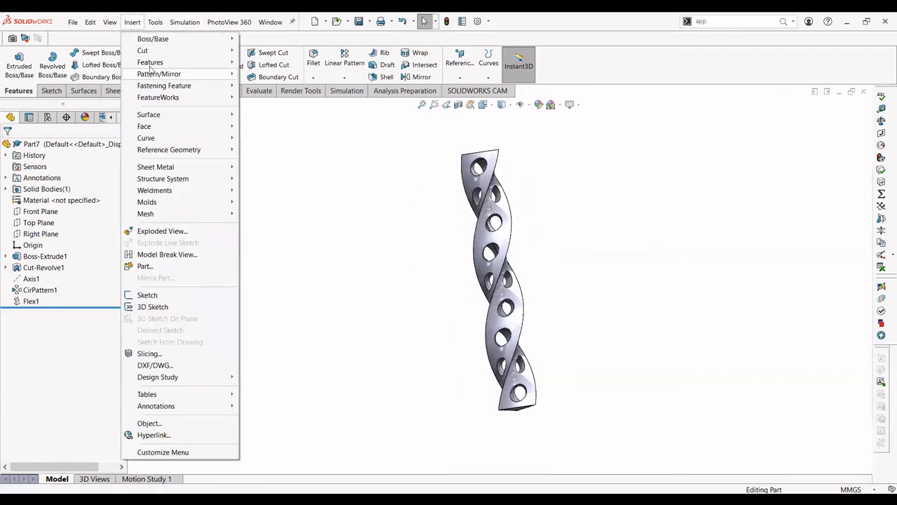
mouse_move(175, 62)
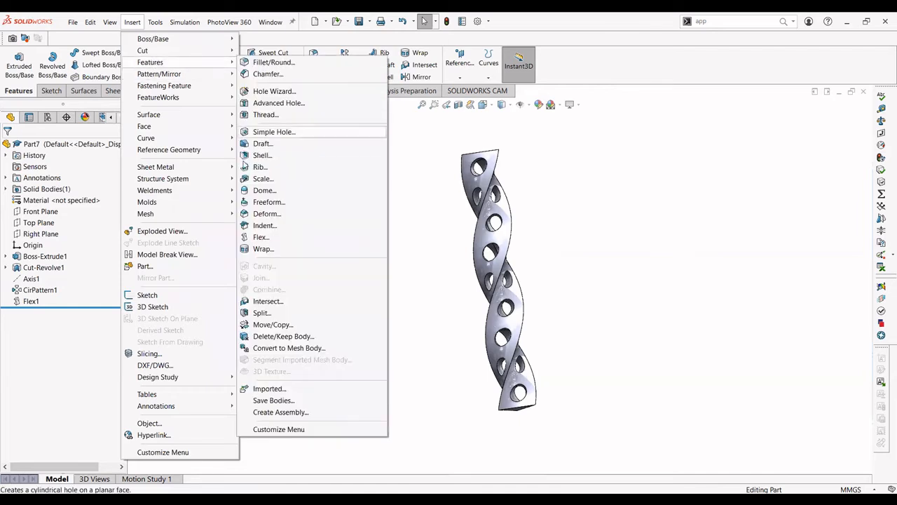
click(262, 237)
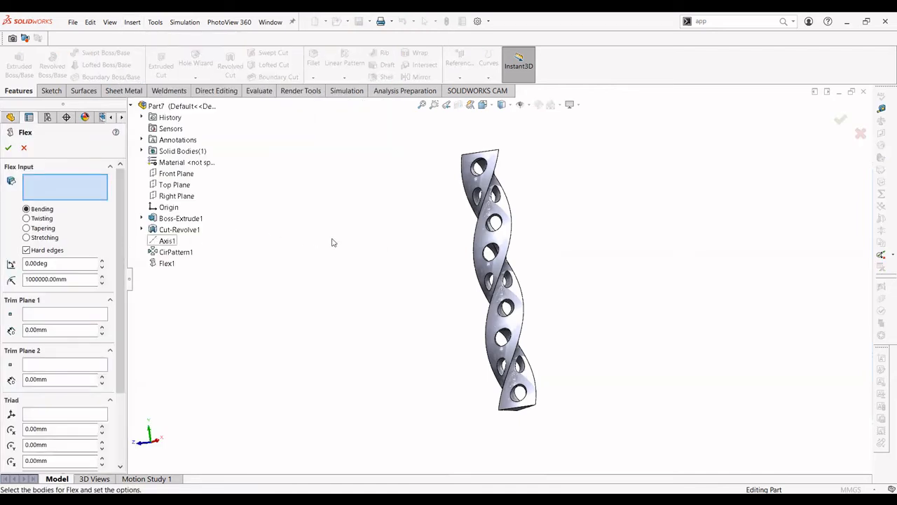
click(483, 243)
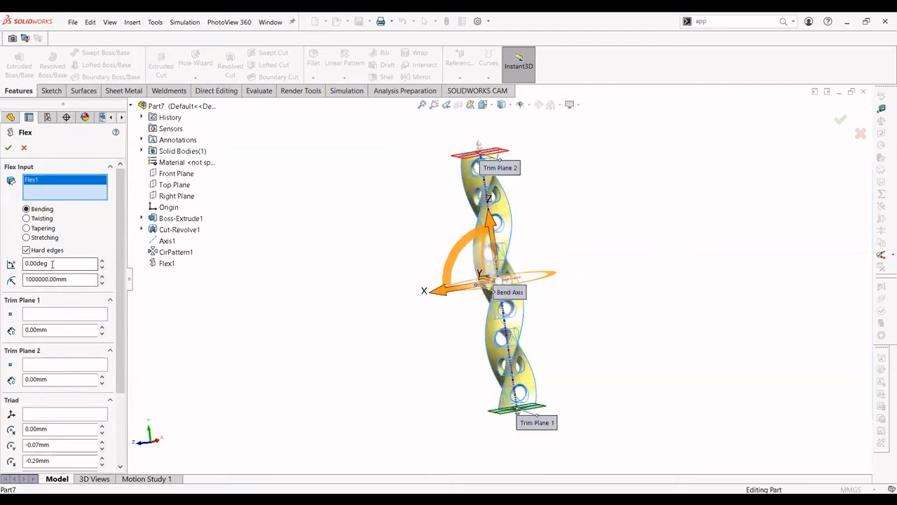
drag(49, 263, 25, 263)
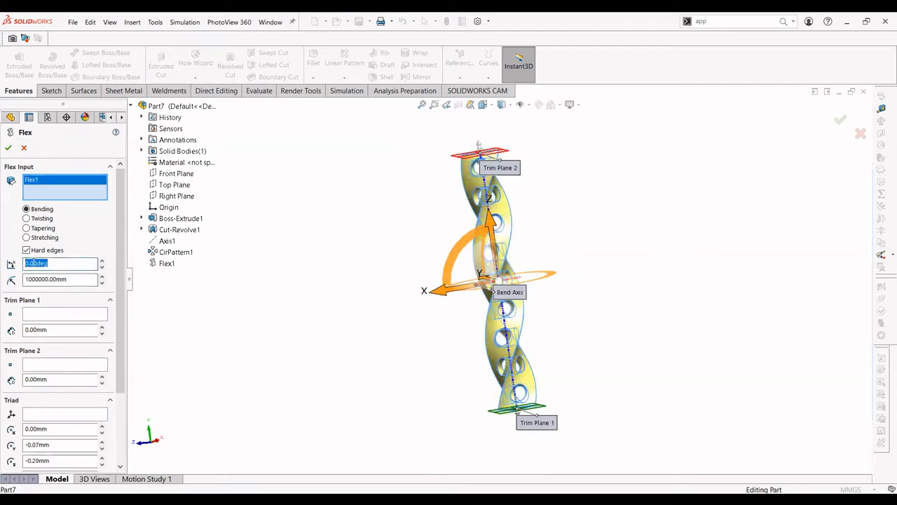
text(359.9)
key(Return)
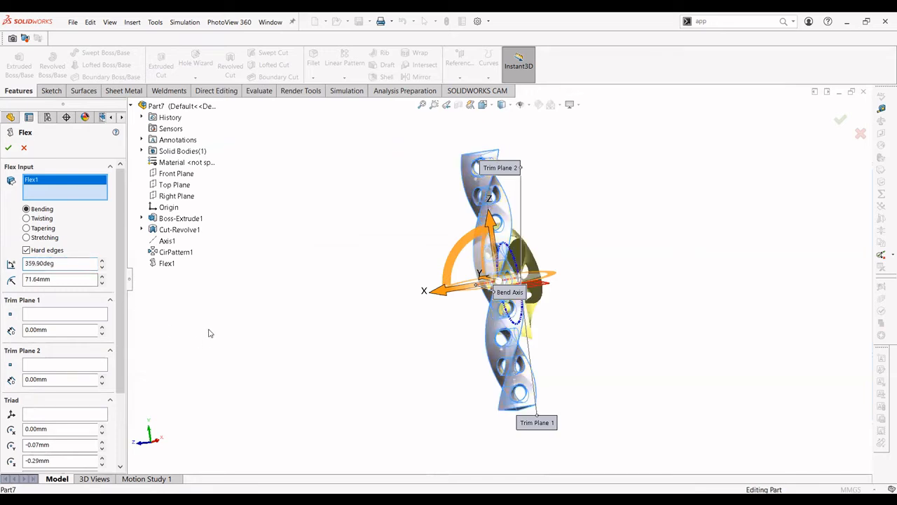
middle_drag(353, 314, 405, 196)
click(8, 148)
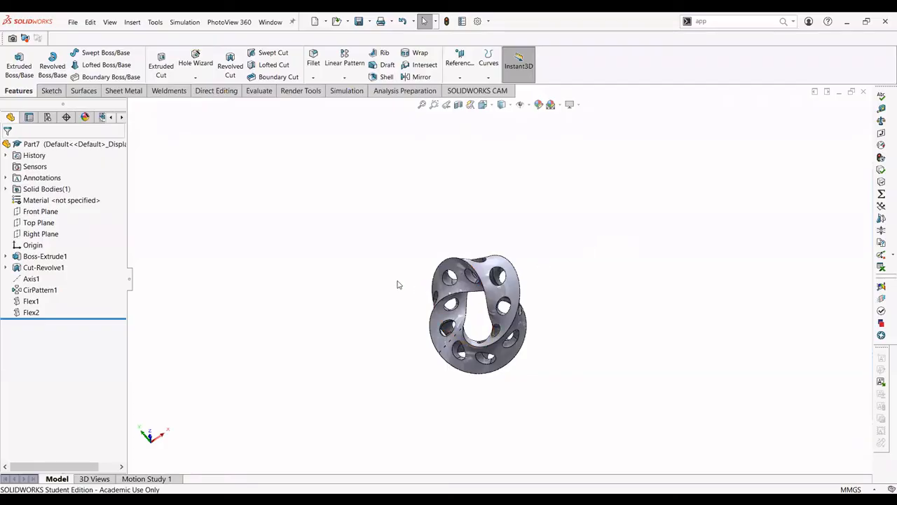
Fillet the three long twisted outer edges of the ring with a 5 mm radius.
mouse_move(402, 268)
middle_down()
mouse_move(424, 303)
mouse_move(412, 271)
middle_up()
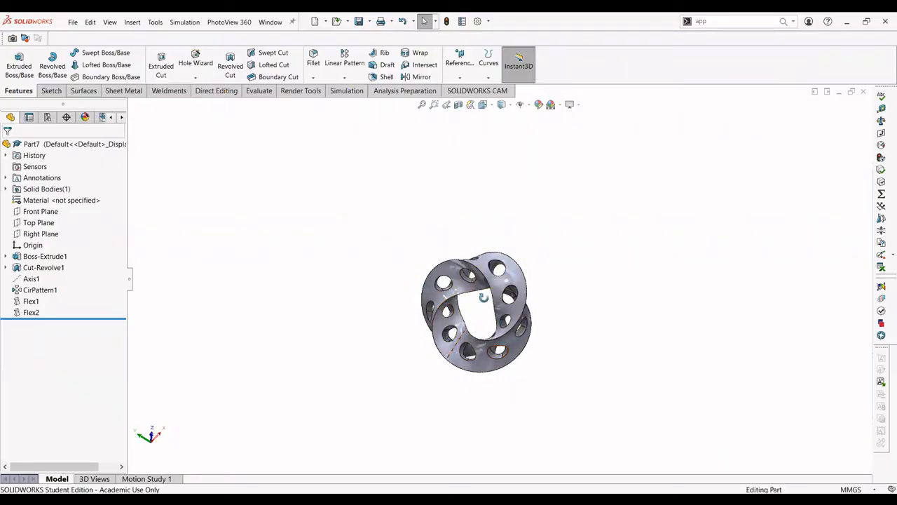
middle_drag(481, 292, 502, 268)
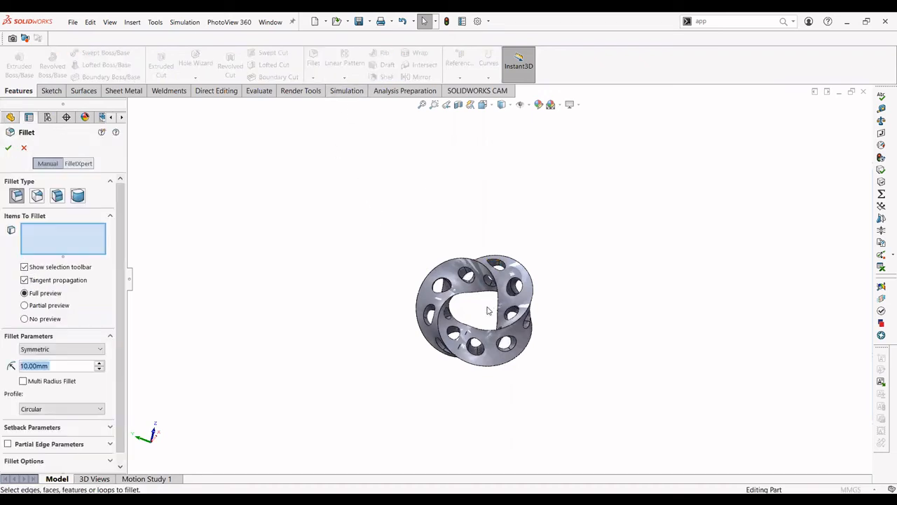
scroll(482, 316, down, 3)
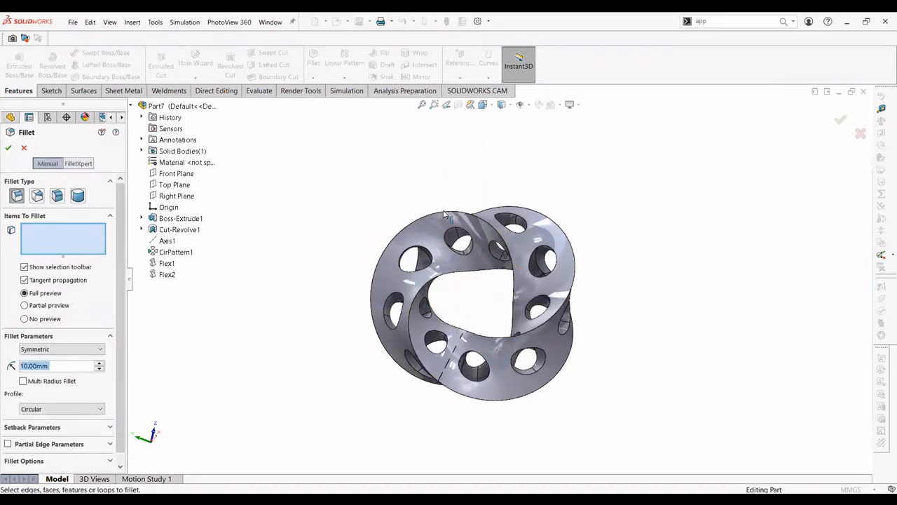
click(442, 214)
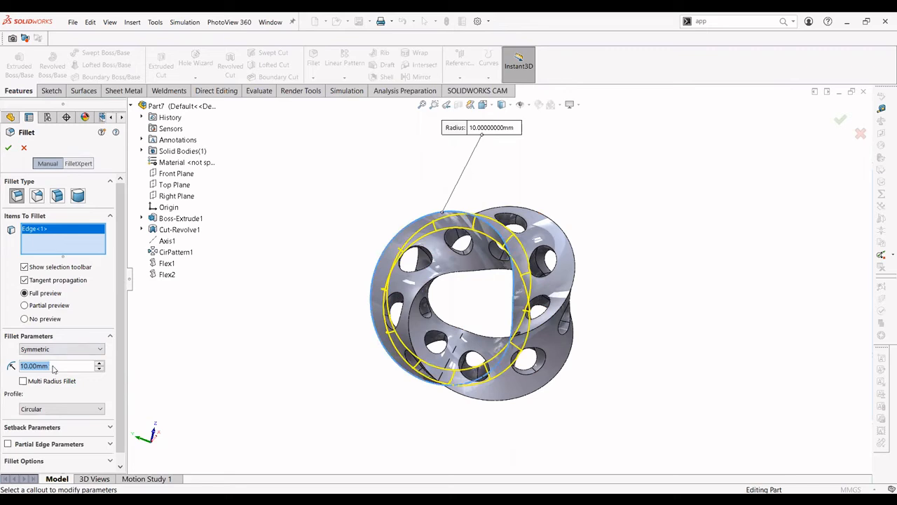
text(5)
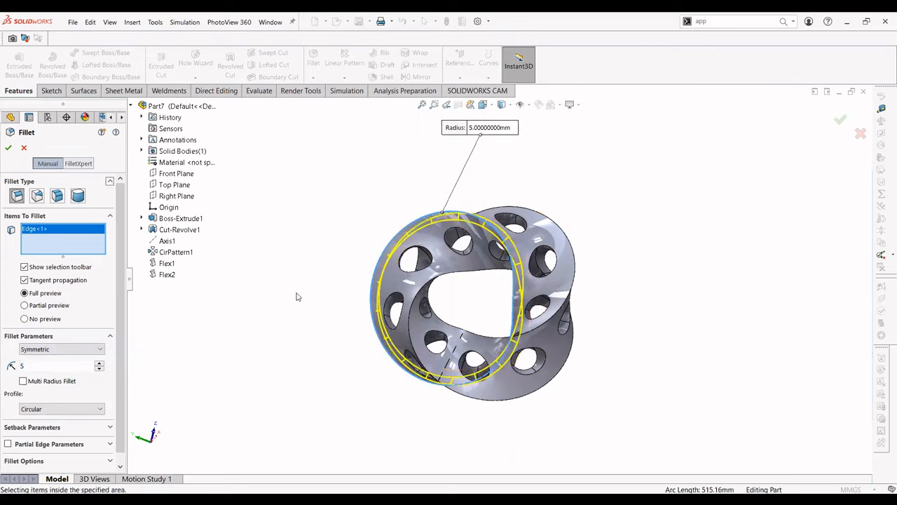
key(Return)
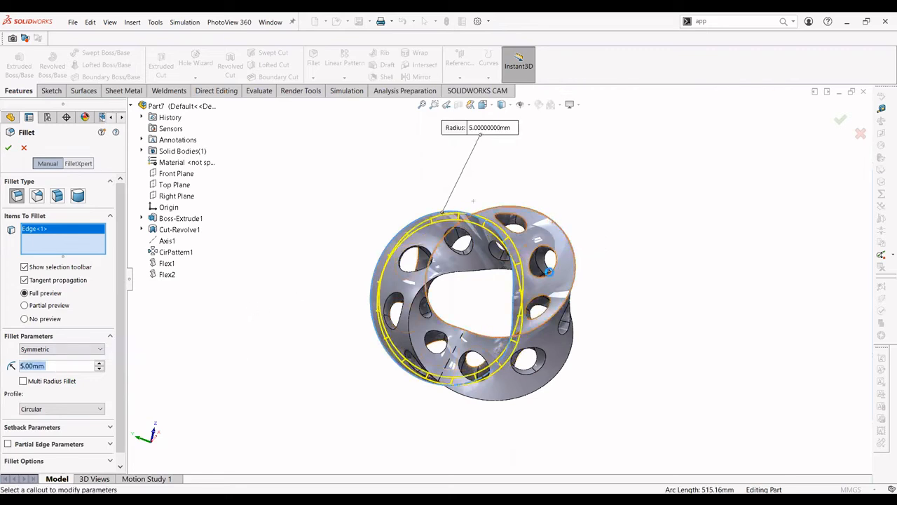
click(558, 396)
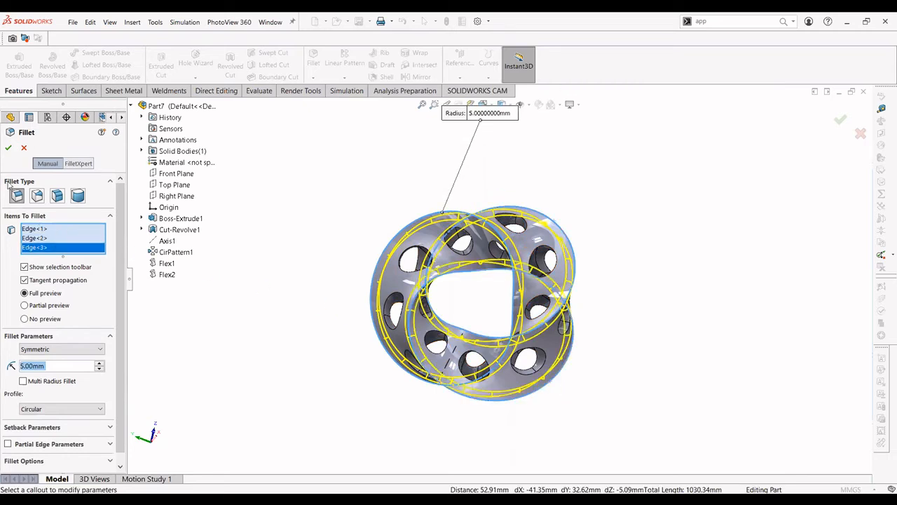
click(8, 148)
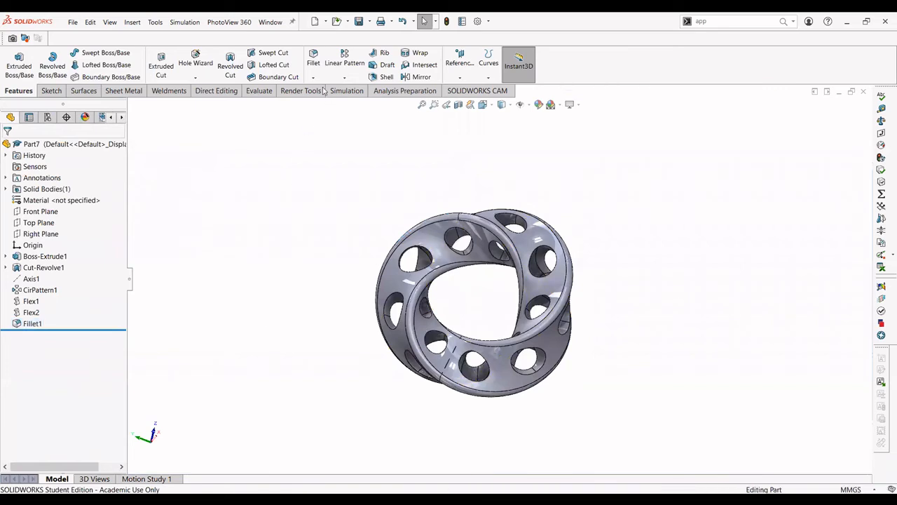
Set up a 3 mm fillet from one hole edge and extend the selection to the edges of all the holes.
click(315, 63)
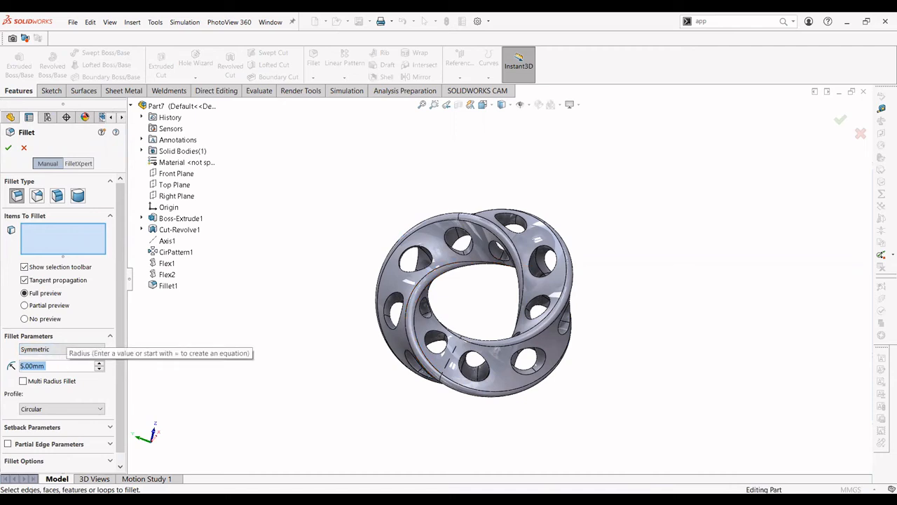
text(3)
scroll(492, 223, down, 4)
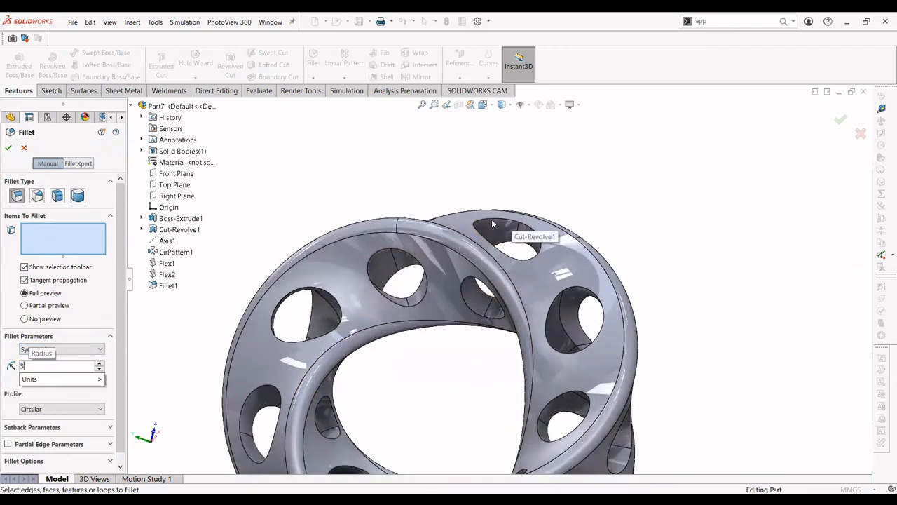
click(492, 223)
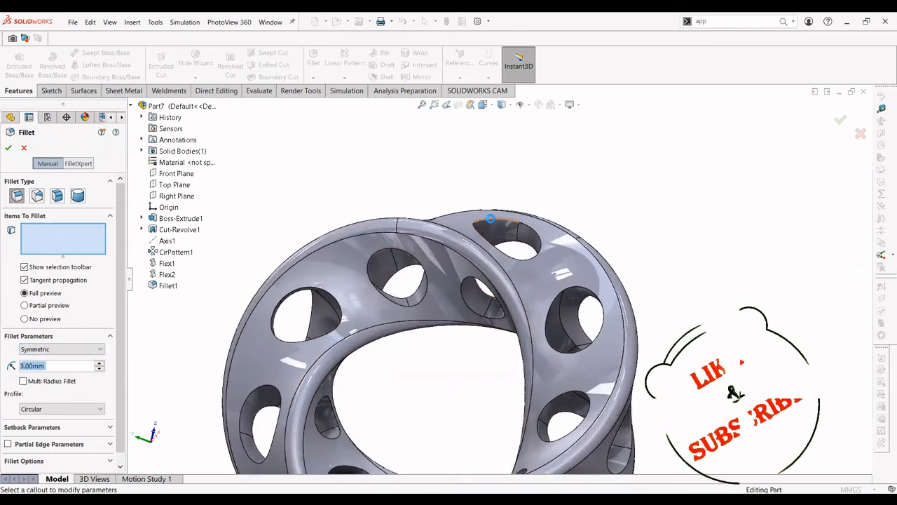
click(493, 222)
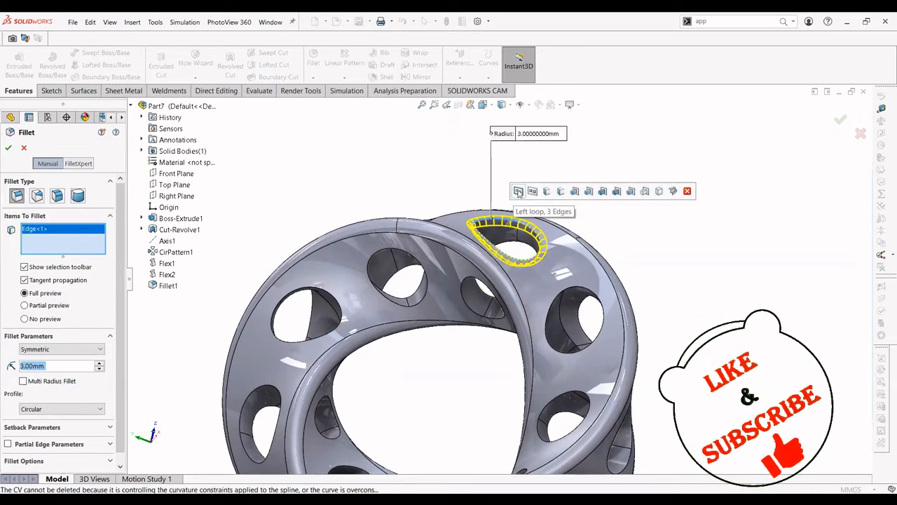
click(588, 192)
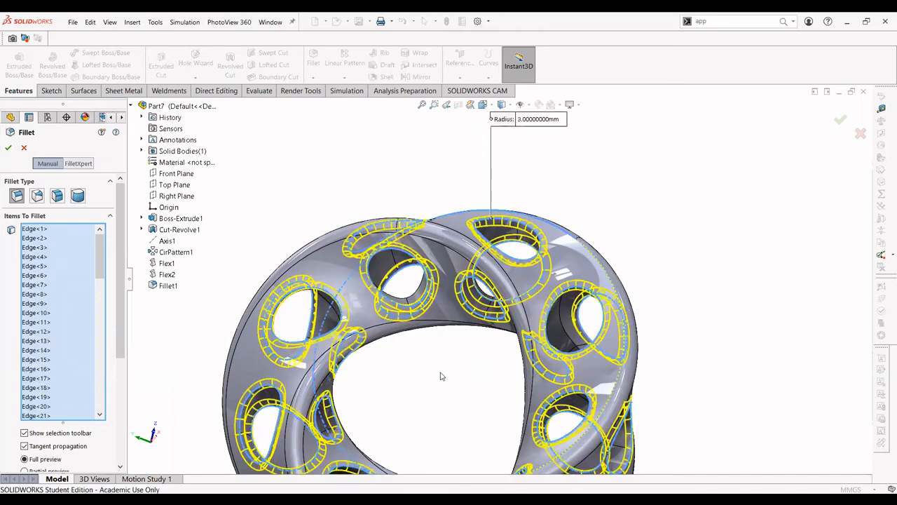
Check the fillet preview around the ring's seam and apply the 3 mm fillet to the selected edges.
scroll(441, 376, up, 4)
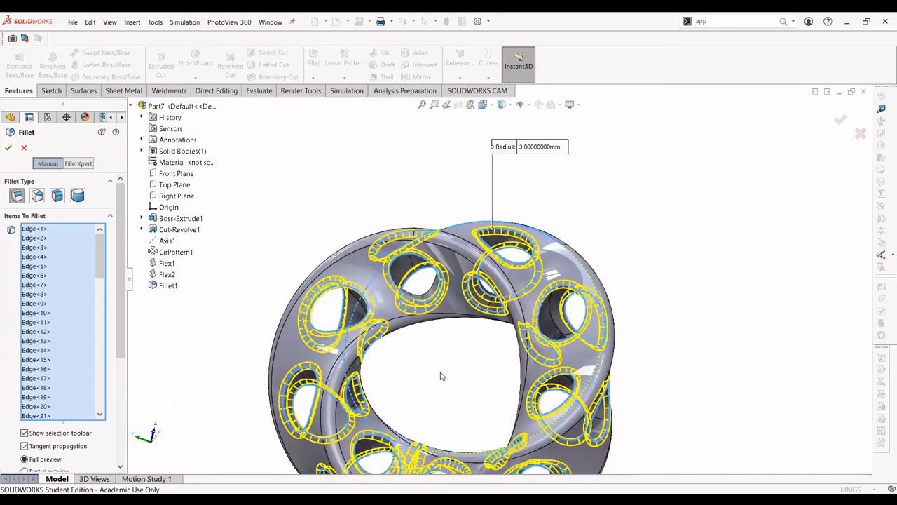
scroll(442, 395, down, 2)
scroll(444, 391, down, 8)
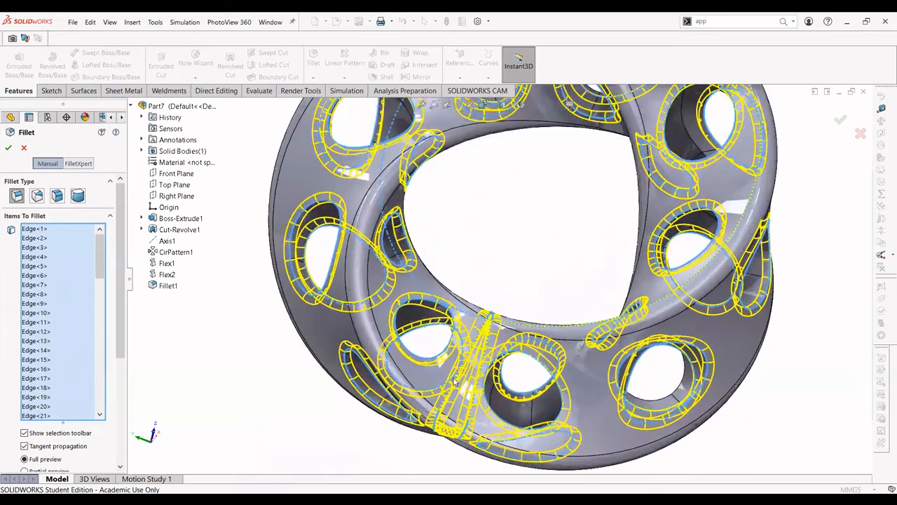
scroll(462, 278, down, 6)
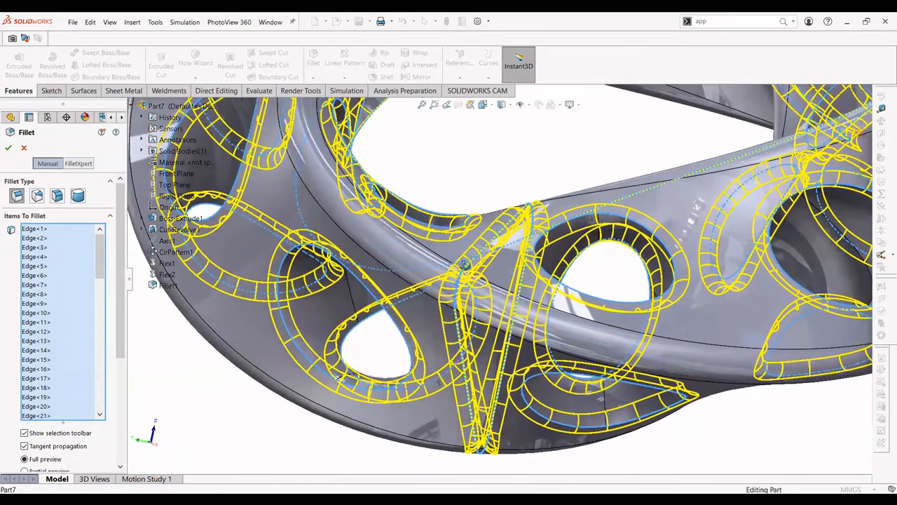
scroll(459, 331, down, 2)
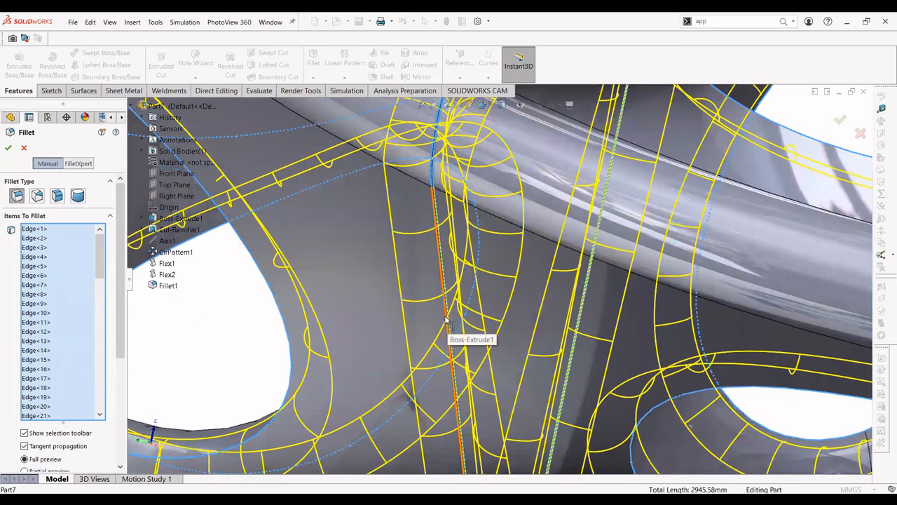
scroll(452, 290, down, 2)
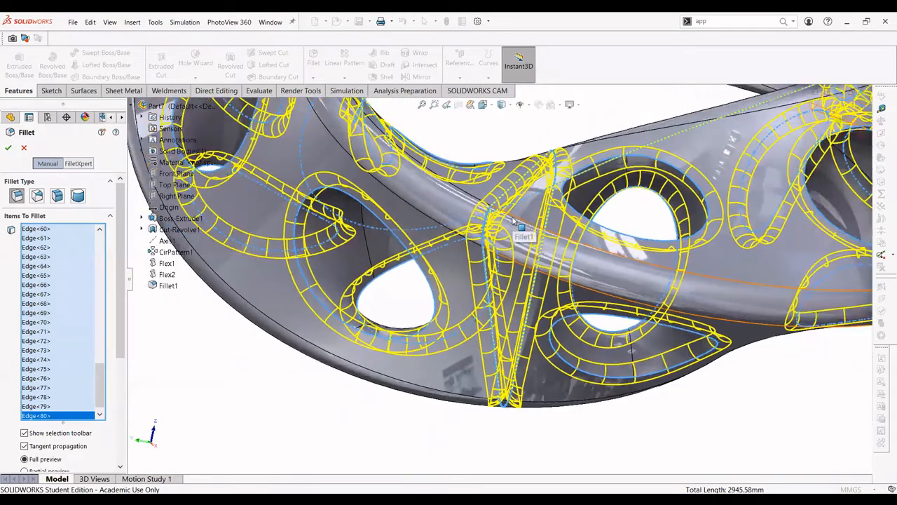
scroll(514, 220, up, 2)
middle_drag(517, 224, 483, 172)
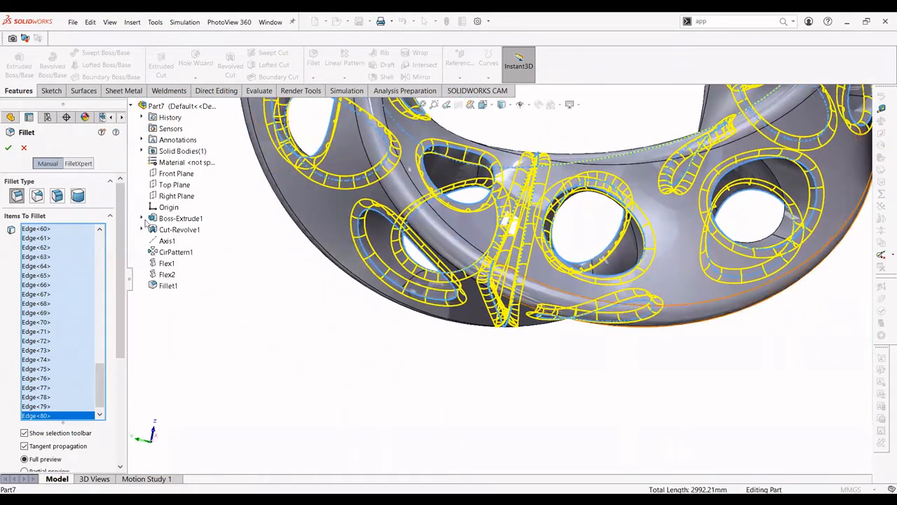
click(8, 148)
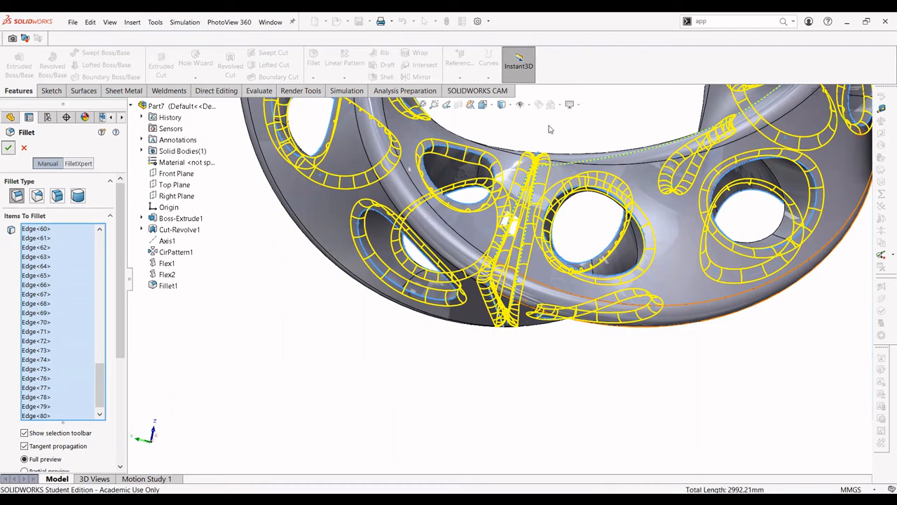
Start a Delete Face feature with Delete and Patch and select the seam's fillet faces along one side and at its outer corner.
scroll(551, 139, up, 3)
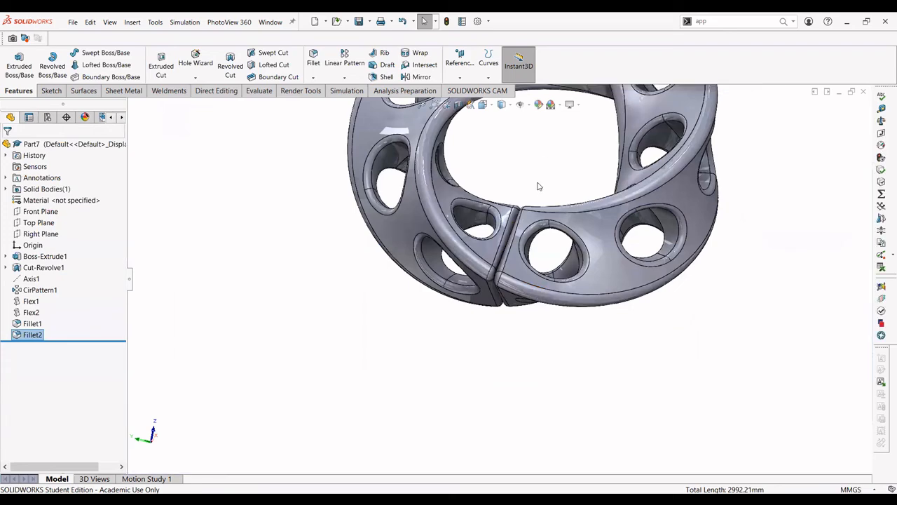
scroll(539, 187, up, 1)
mouse_move(539, 186)
middle_down()
mouse_move(544, 135)
mouse_move(535, 213)
mouse_move(549, 227)
mouse_move(547, 152)
mouse_move(560, 112)
mouse_move(534, 200)
middle_up()
scroll(535, 214, up, 4)
scroll(531, 216, down, 3)
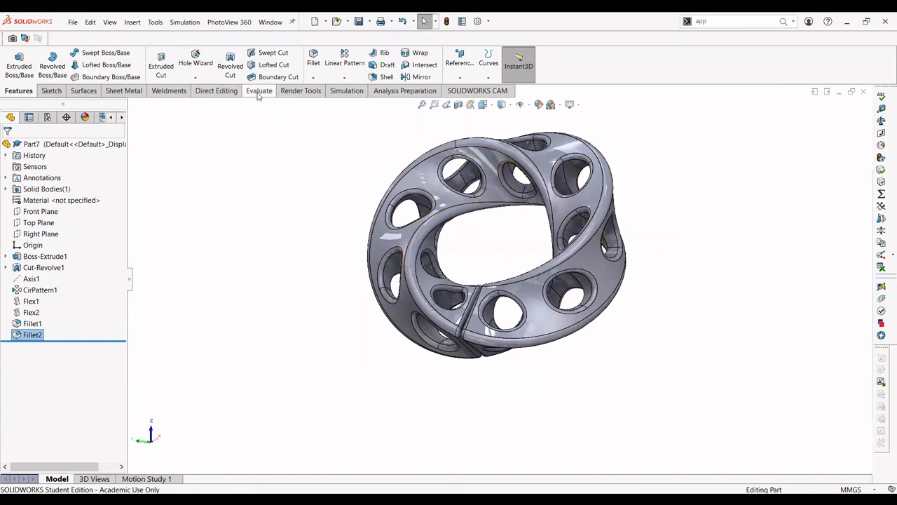
click(217, 91)
click(209, 66)
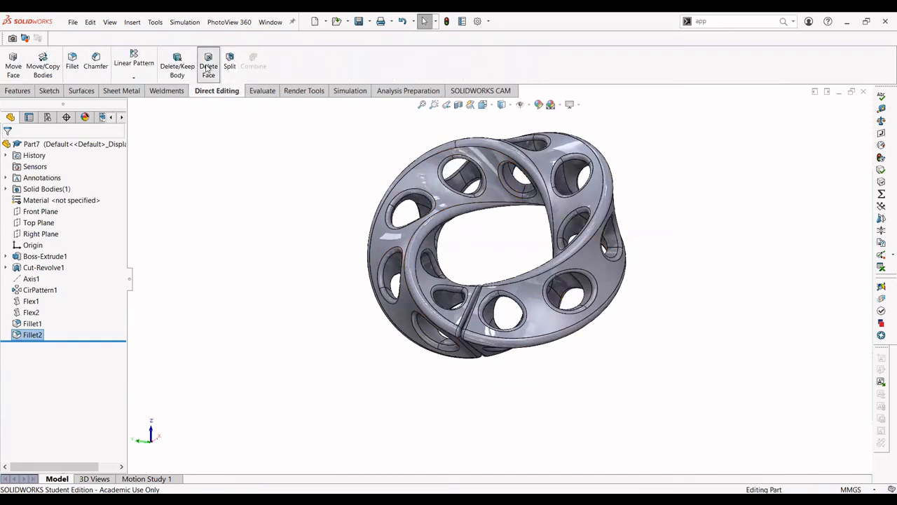
scroll(468, 302, down, 8)
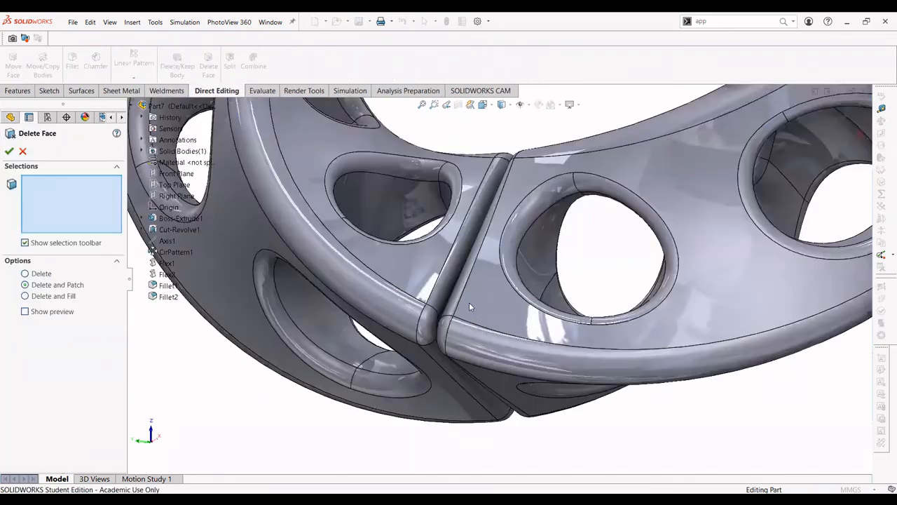
click(443, 268)
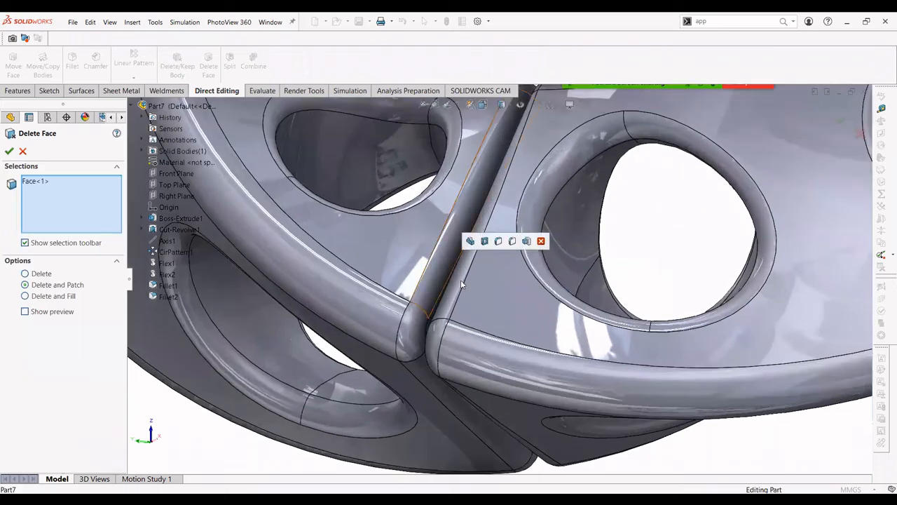
click(420, 324)
click(440, 321)
click(433, 366)
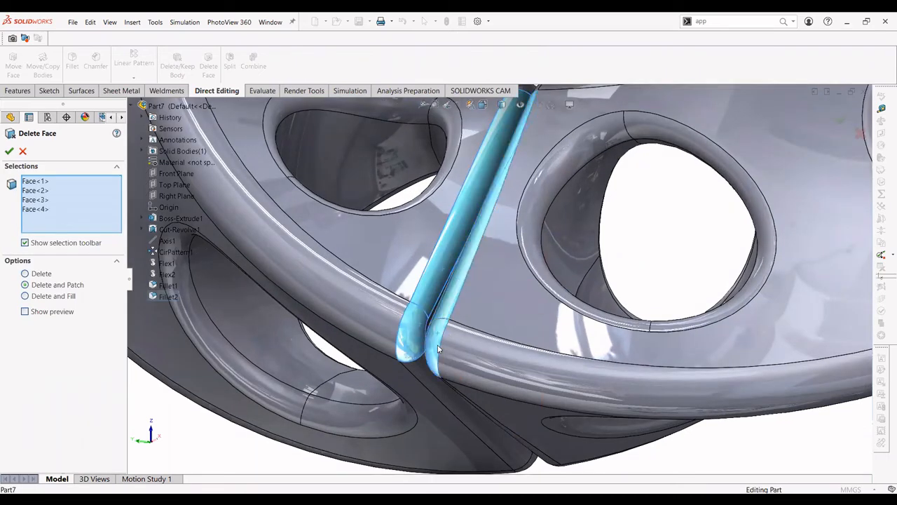
Add the two seam fillet faces along the adjacent side and a rounded face at its far corner to the deletion.
middle_drag(433, 366, 431, 409)
click(430, 407)
click(453, 412)
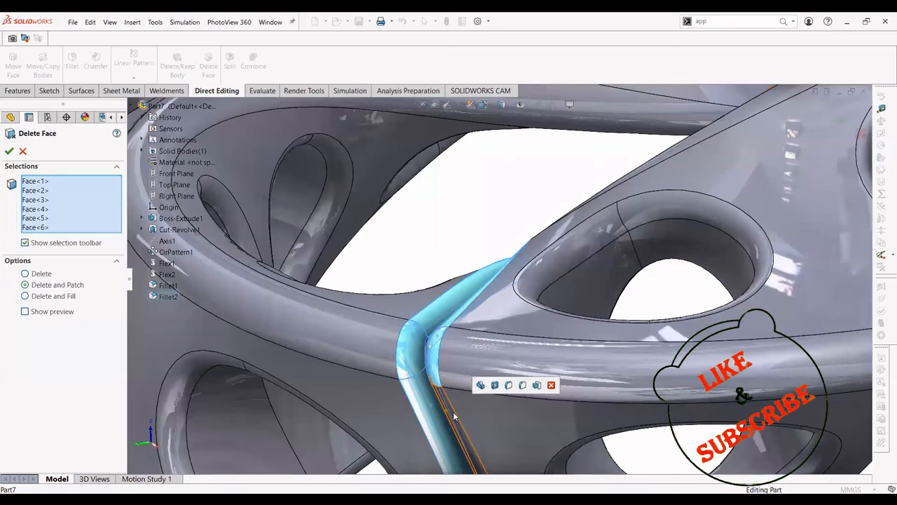
scroll(452, 411, up, 4)
middle_drag(483, 419, 522, 459)
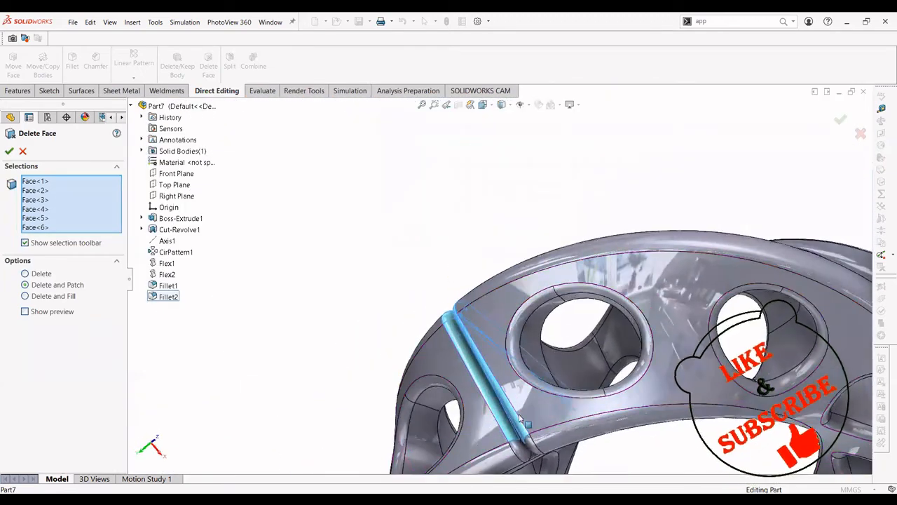
click(527, 454)
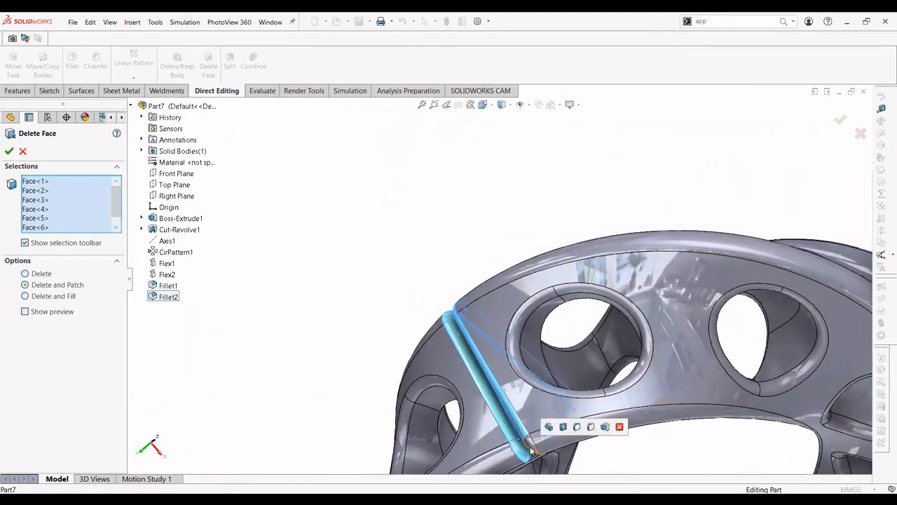
Add the rounded fillet face at the seam's remaining corner to the face selection.
middle_drag(531, 452, 486, 273)
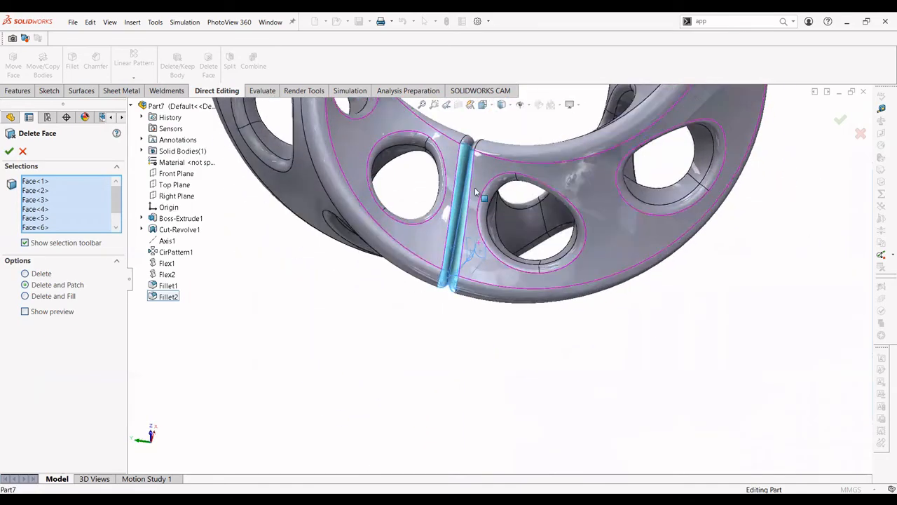
middle_drag(485, 219, 462, 203)
scroll(466, 151, down, 5)
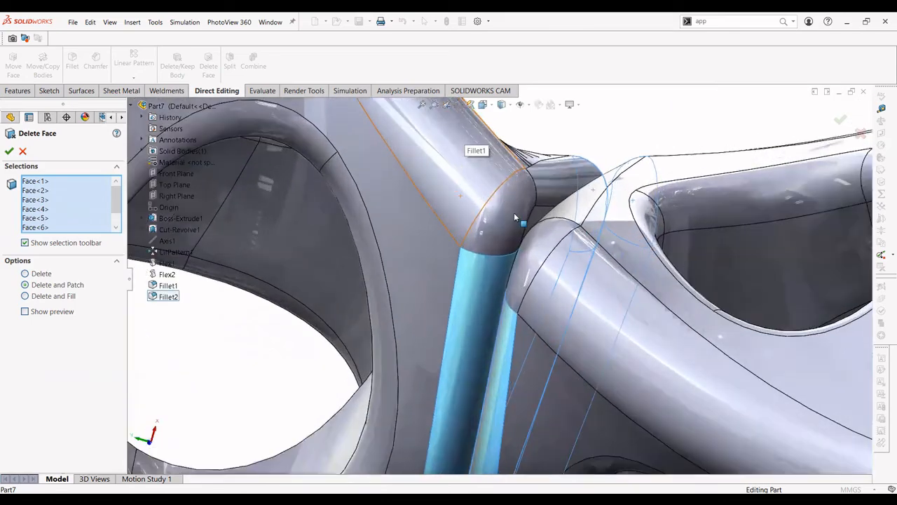
click(510, 212)
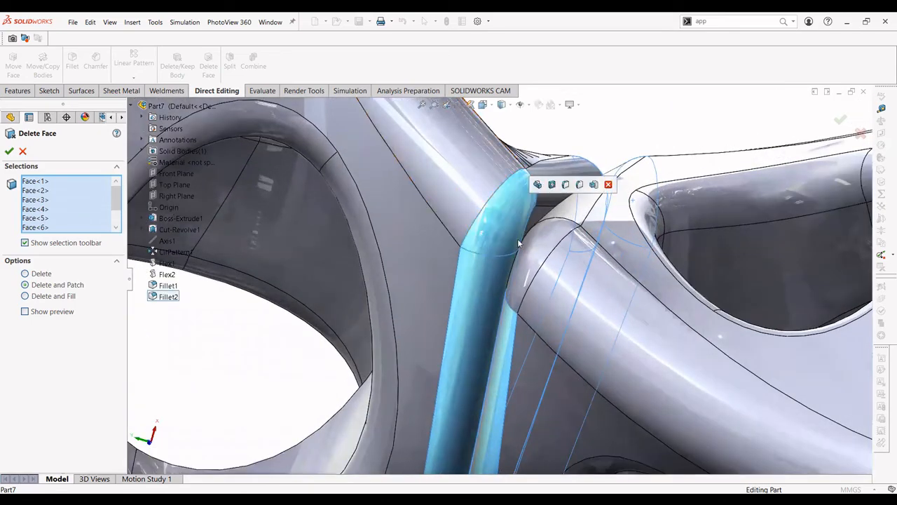
middle_drag(528, 188, 530, 273)
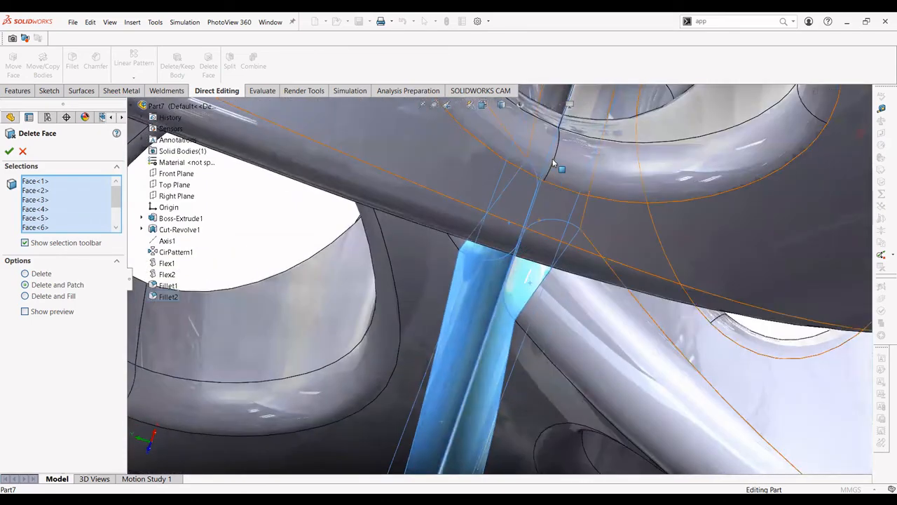
middle_drag(557, 163, 545, 174)
scroll(544, 174, up, 2)
scroll(544, 174, up, 6)
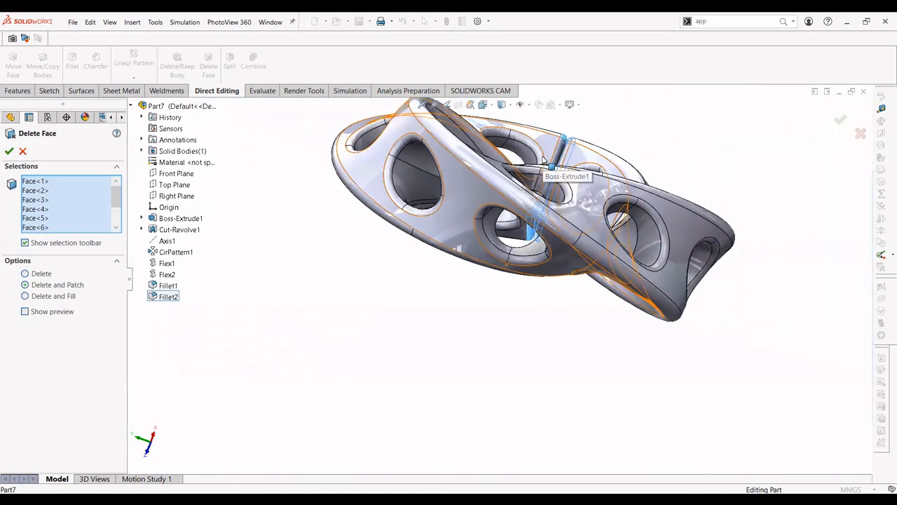
Add the fillet faces along the seam's last side and delete and patch all the selected faces.
scroll(526, 260, down, 6)
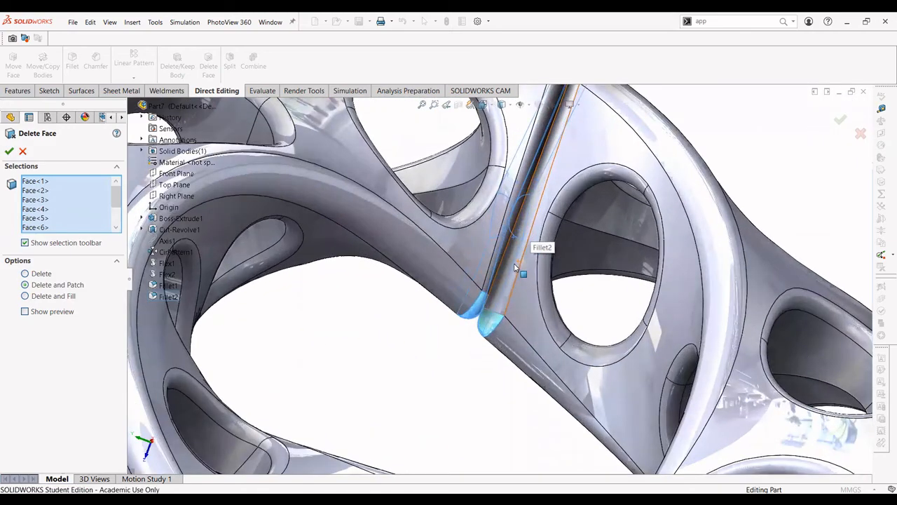
click(512, 264)
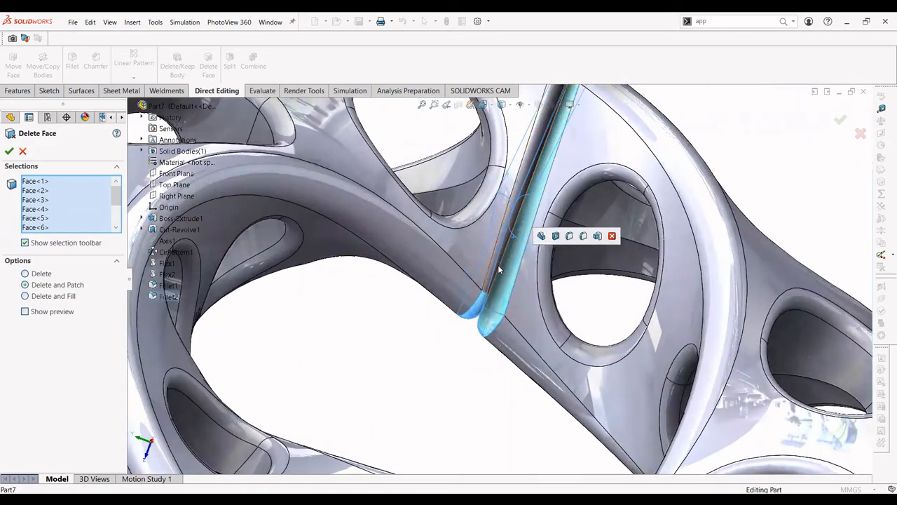
middle_drag(519, 179, 522, 233)
click(9, 150)
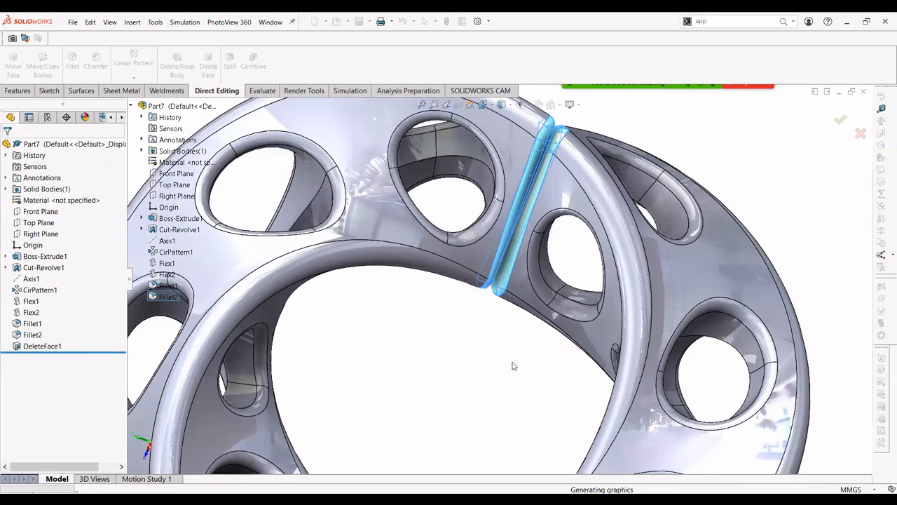
Apply a cyan colour from the standard swatches to the whole part and view the finished ring.
scroll(478, 367, up, 5)
middle_drag(463, 372, 635, 241)
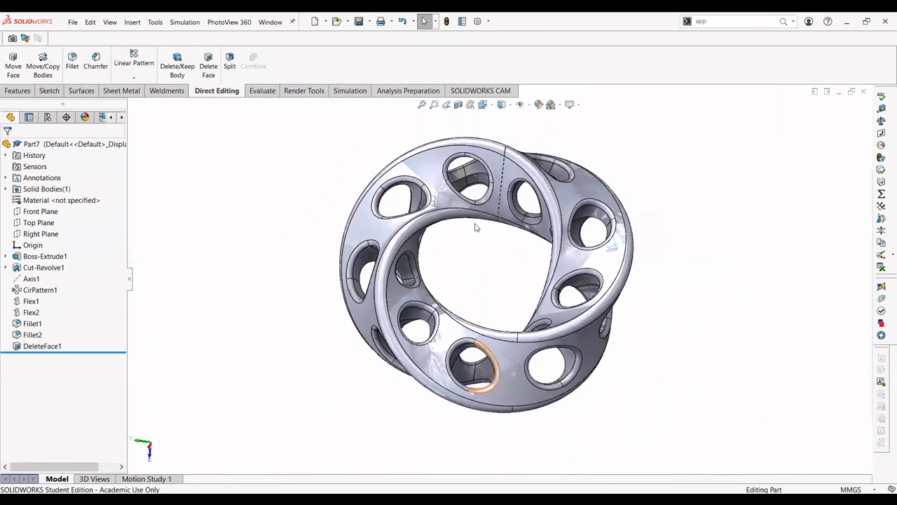
click(536, 106)
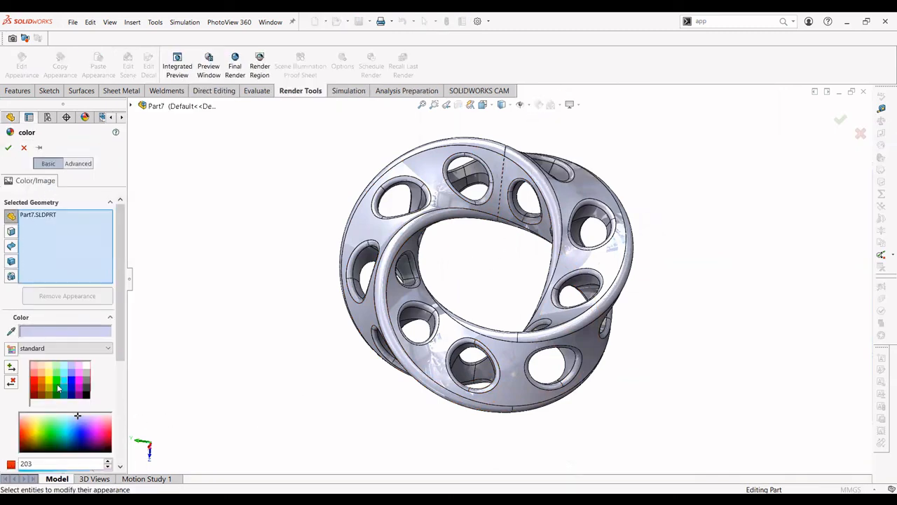
click(63, 386)
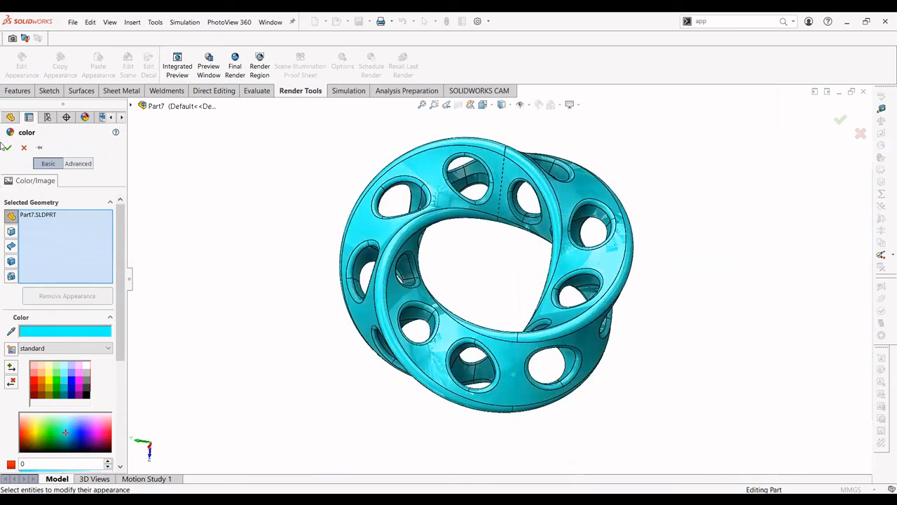
click(9, 147)
middle_drag(472, 224, 840, 193)
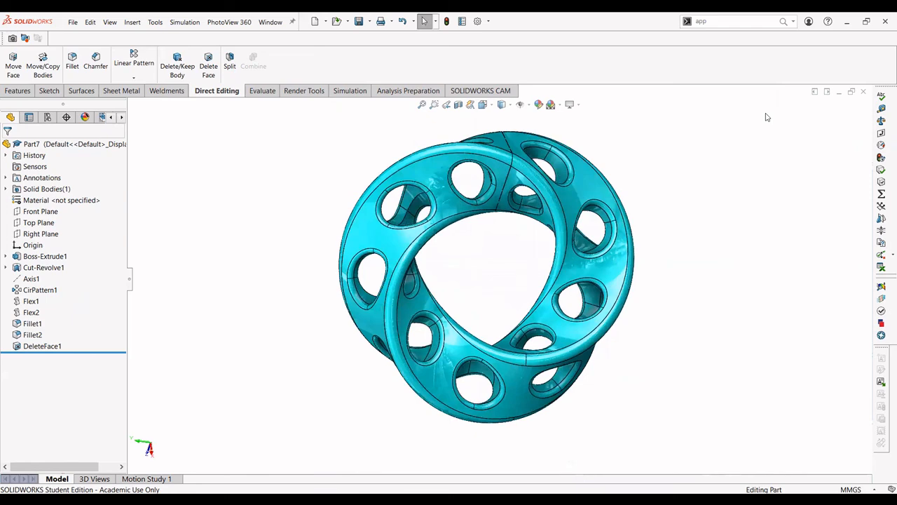